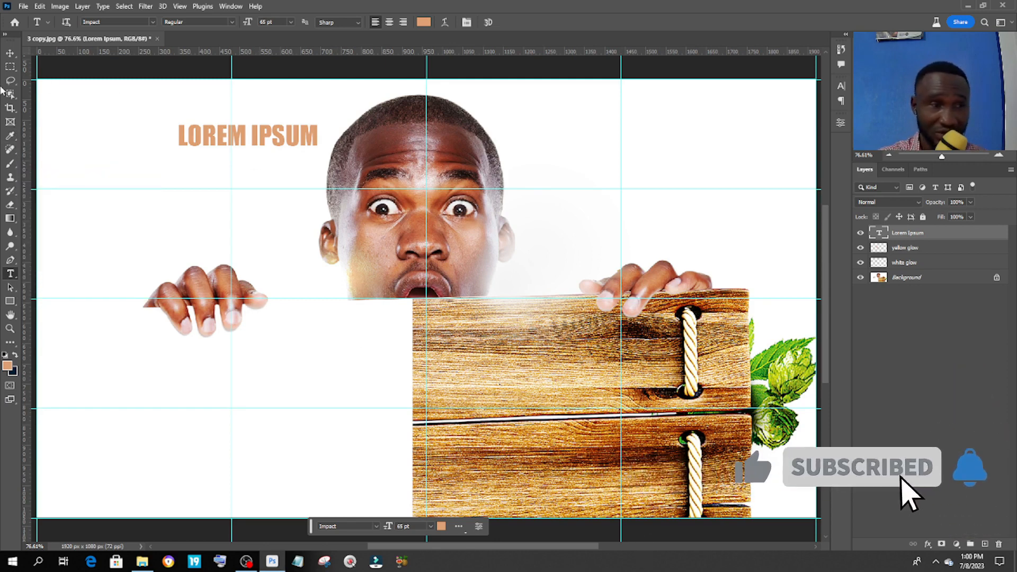
Step: Sample foreground colours from several spots on the man's face, hand and the white background with the Eyedropper tool
{"action": "left_click", "coordinate": [14, 137]}
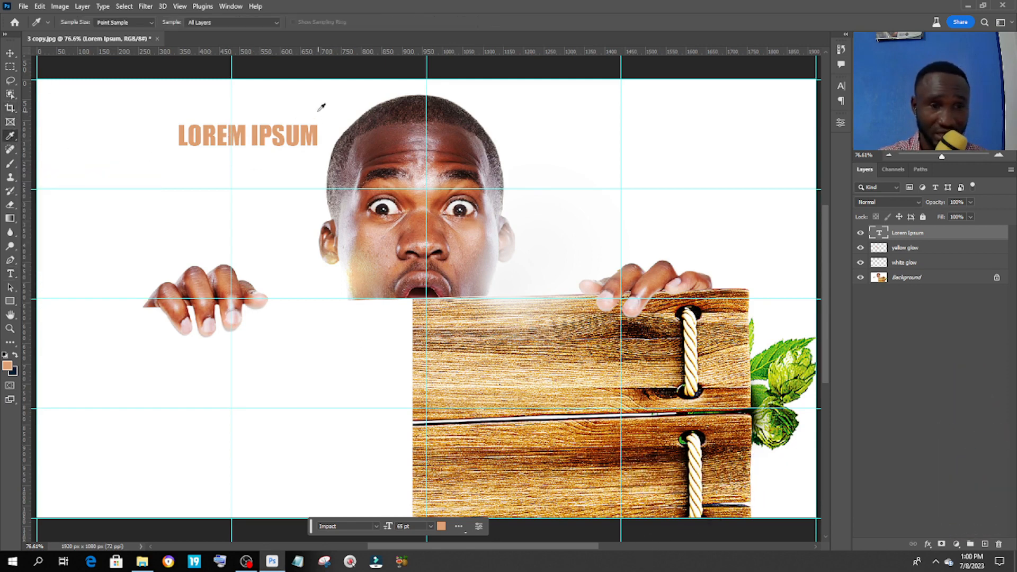
{"action": "left_click", "coordinate": [438, 134]}
{"action": "left_click", "coordinate": [619, 211]}
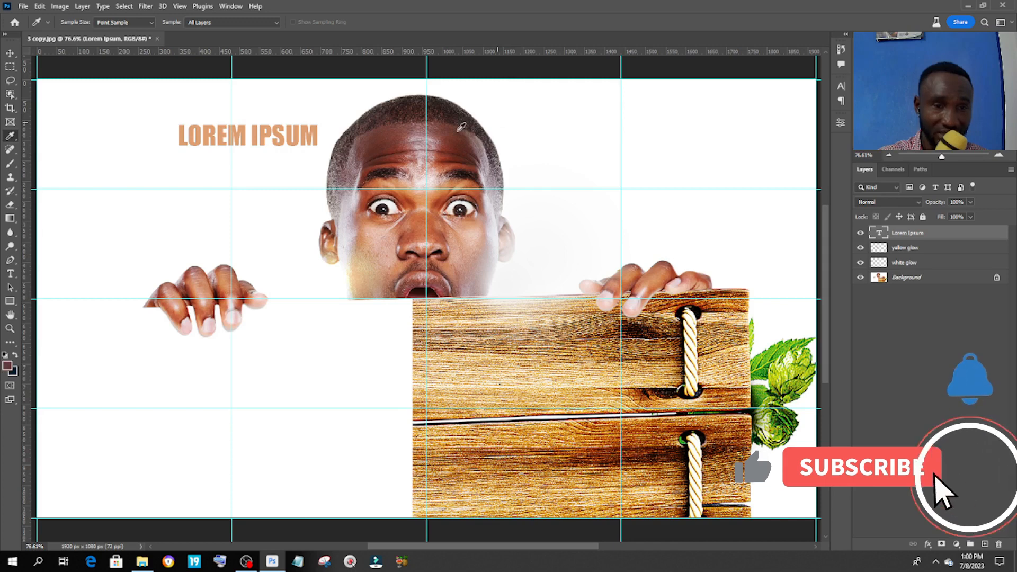
{"action": "left_click", "coordinate": [183, 324]}
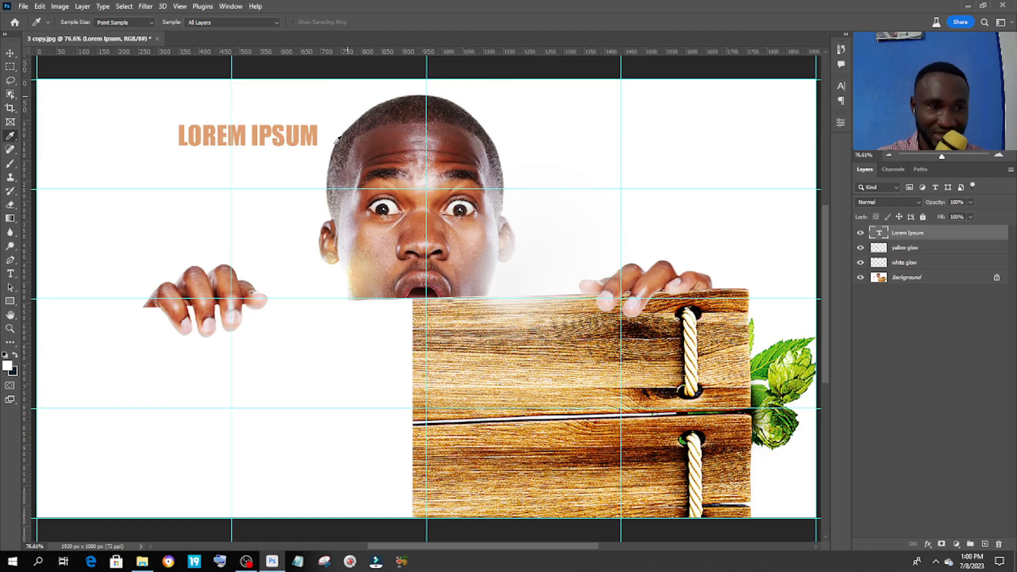
{"action": "left_click", "coordinate": [359, 147]}
Step: Try to sample a foreground colour from the program interface outside the canvas, then fit the document to the window
{"action": "left_click_drag", "start_coordinate": [683, 310], "coordinate": [957, 22]}
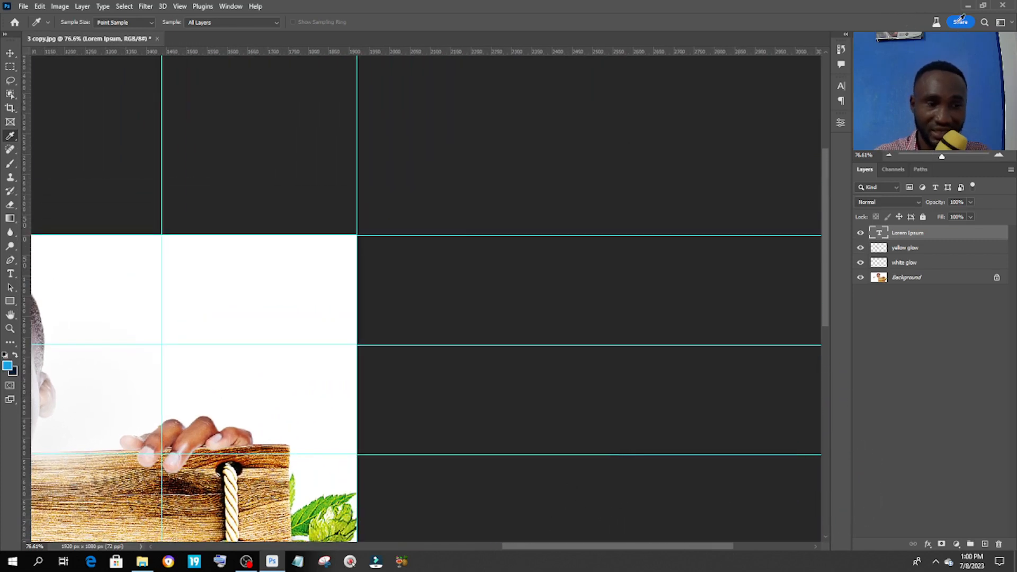
{"action": "left_click_drag", "start_coordinate": [957, 22], "coordinate": [749, 5]}
{"action": "key", "text": "ctrl+0"}
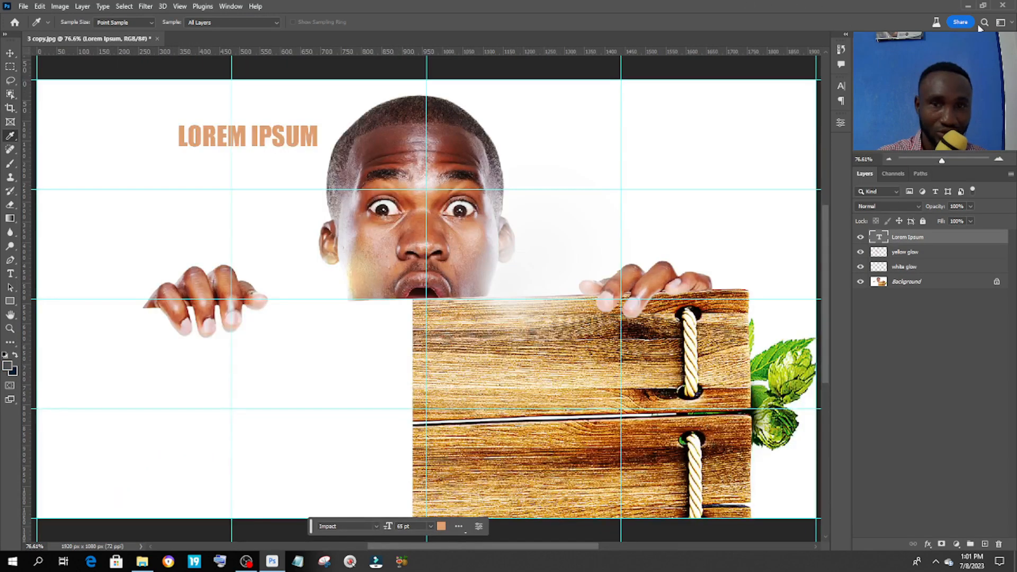
Step: Restore Photoshop to a smaller window over the File Explorer folder so its image thumbnails are exposed beside it
{"action": "left_click", "coordinate": [983, 5]}
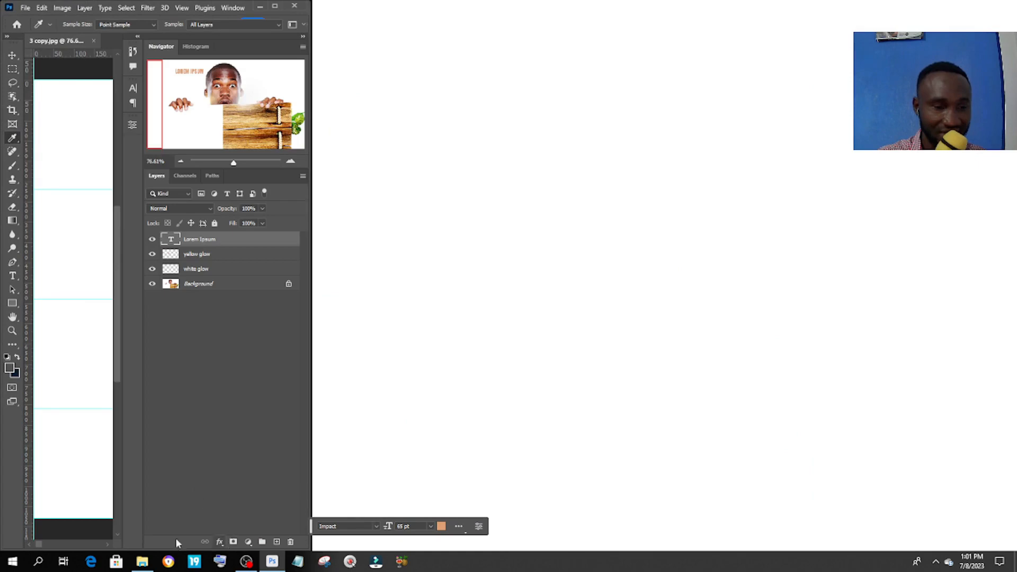
{"action": "left_click", "coordinate": [143, 563]}
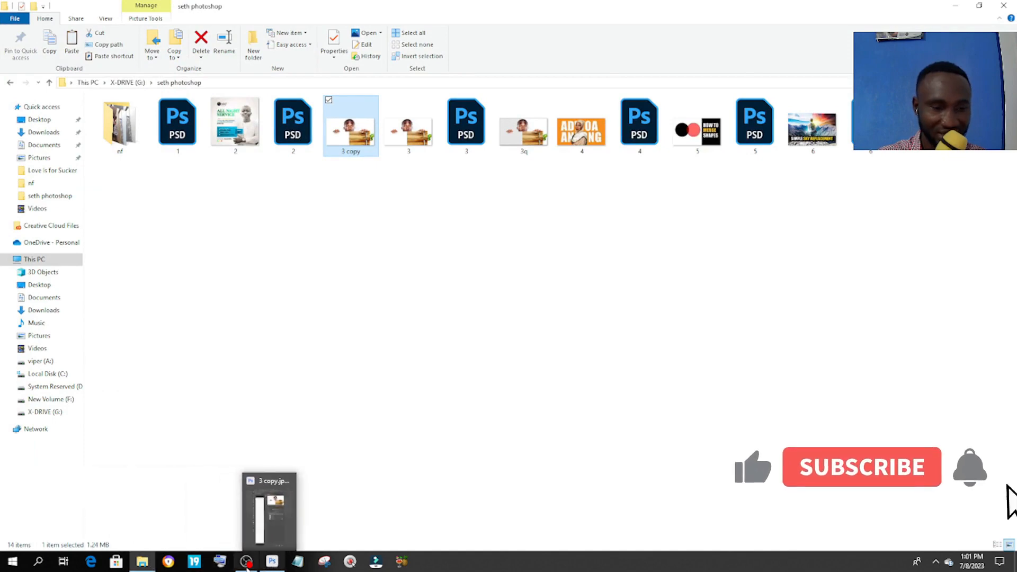
{"action": "left_click", "coordinate": [272, 561]}
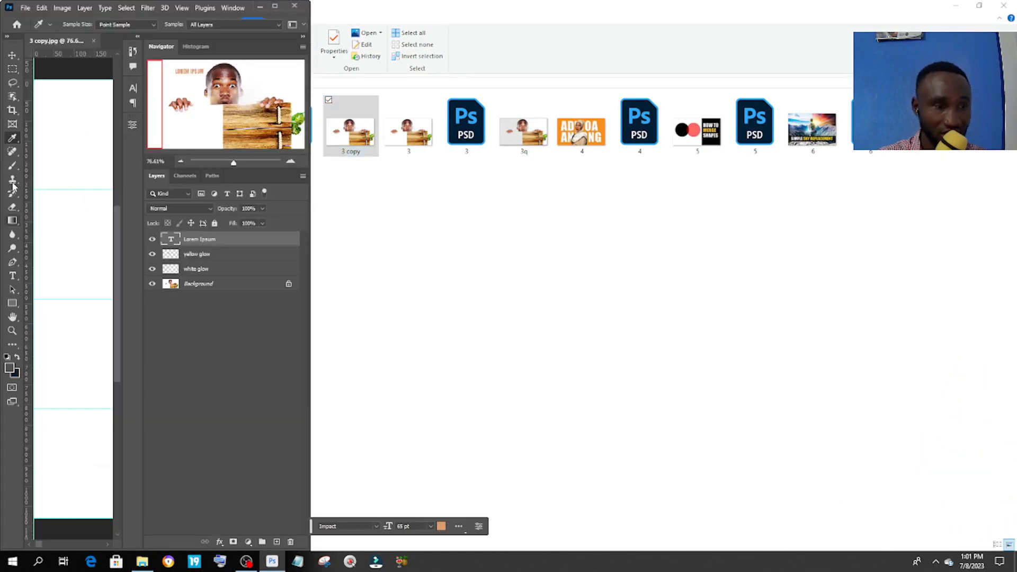
Step: Sample a red foreground colour from the folder's image thumbnails by extending the Eyedropper beyond the canvas
{"action": "left_click", "coordinate": [54, 143]}
{"action": "scroll", "coordinate": [79, 139], "scroll_direction": "right", "scroll_amount": 10}
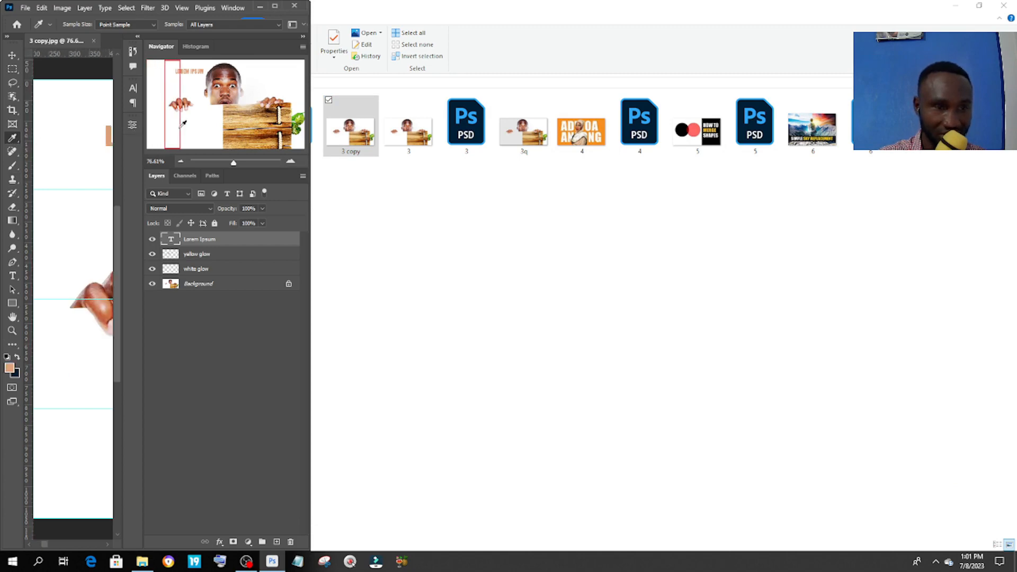
{"action": "left_click_drag", "start_coordinate": [360, 143], "coordinate": [506, 128]}
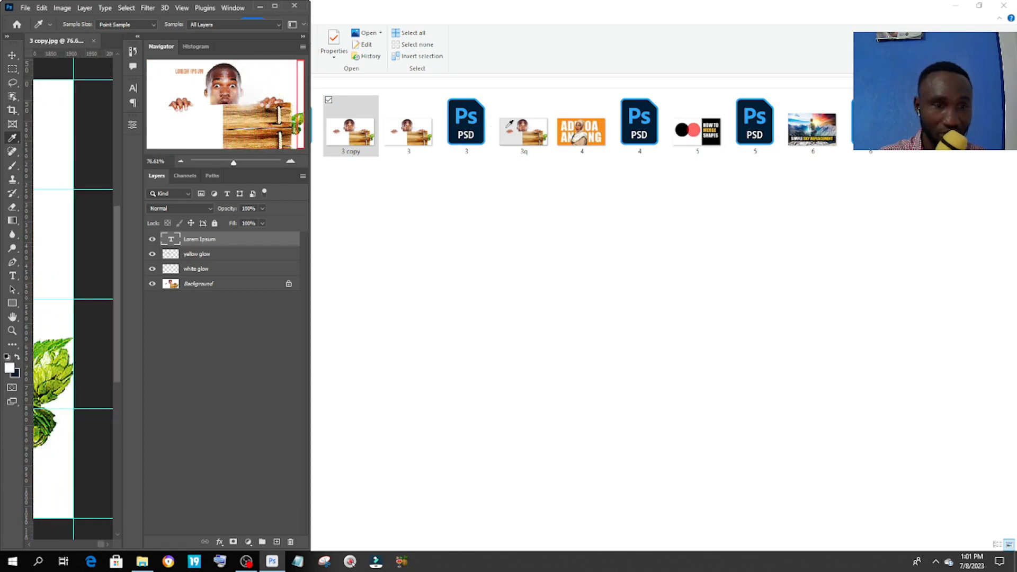
{"action": "left_click_drag", "start_coordinate": [603, 123], "coordinate": [660, 123]}
{"action": "left_click_drag", "start_coordinate": [733, 136], "coordinate": [707, 133]}
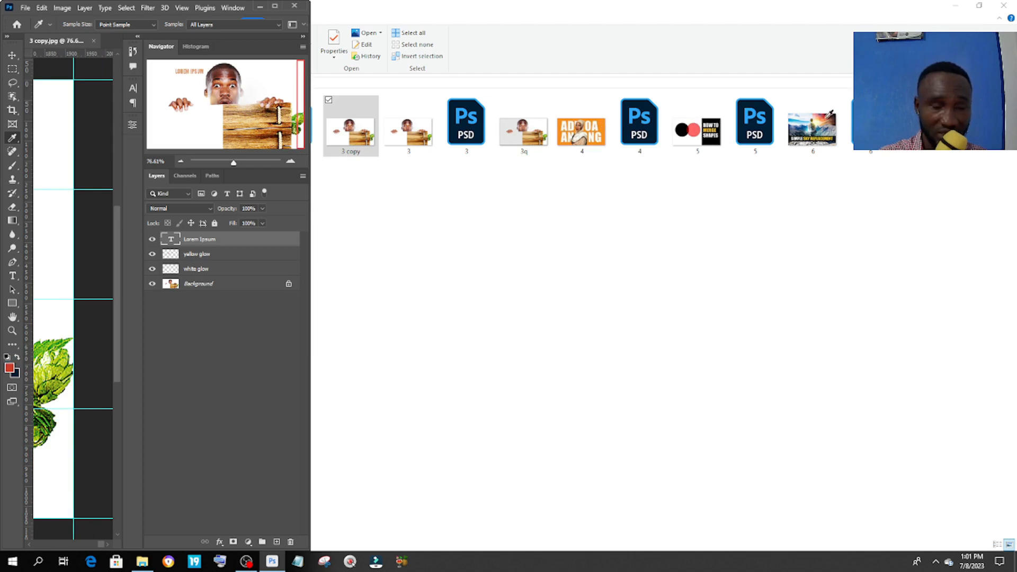
{"action": "left_click_drag", "start_coordinate": [829, 114], "coordinate": [828, 121]}
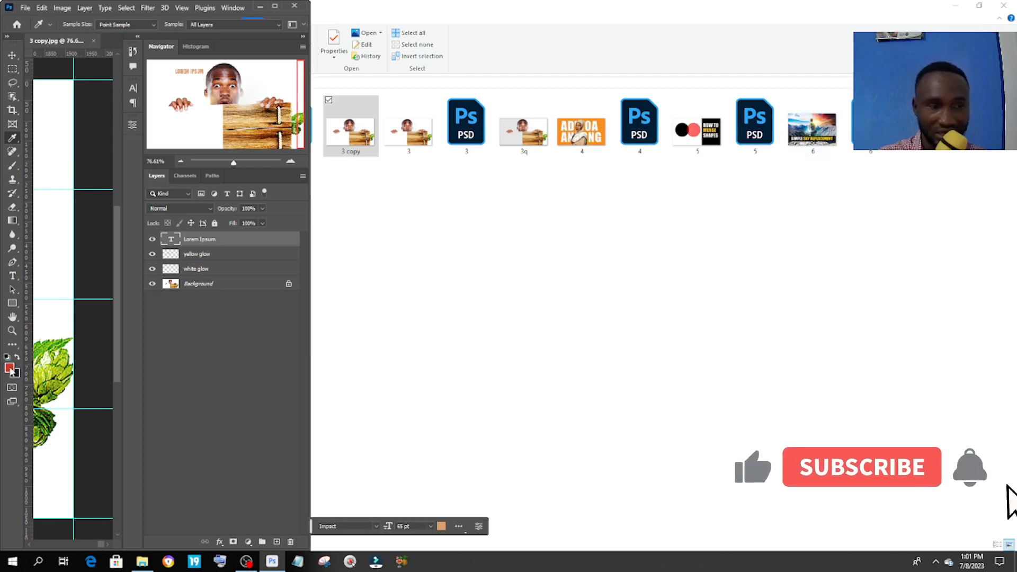
{"action": "left_click", "coordinate": [10, 368]}
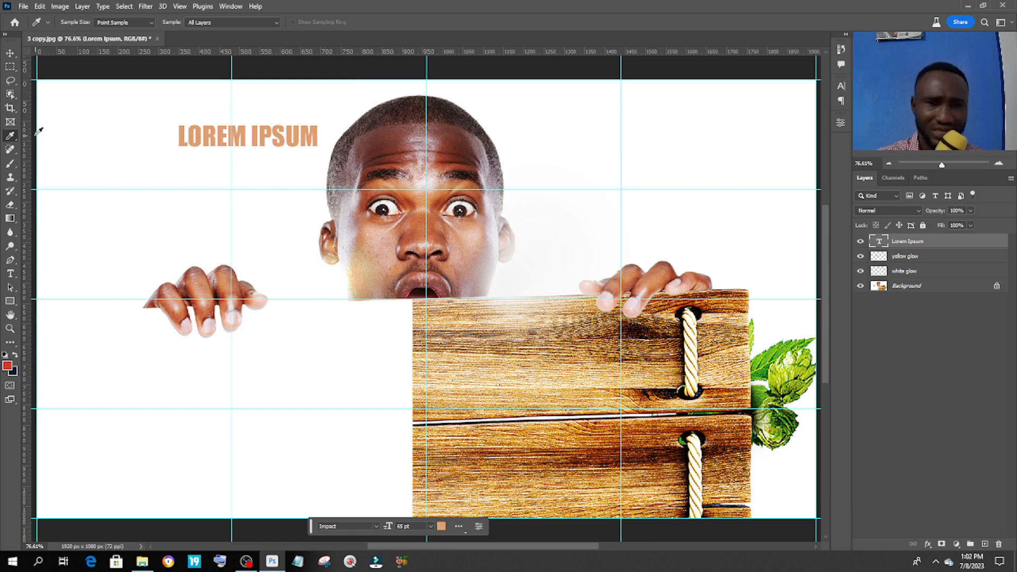
Step: Zoom the view to the contents of the yellow glow layer
{"action": "left_click", "coordinate": [923, 272]}
{"action": "left_click", "coordinate": [908, 257]}
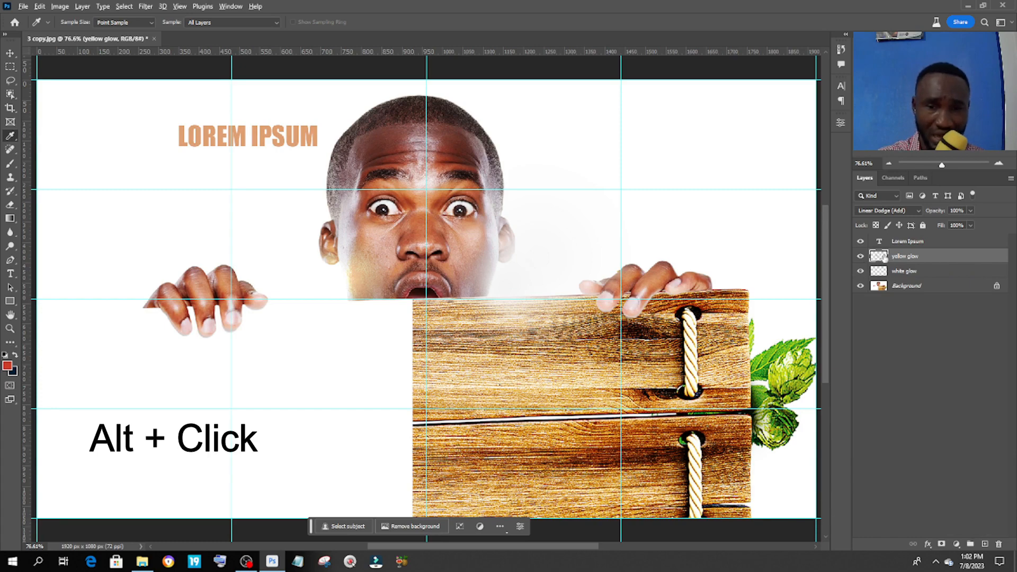
{"action": "scroll", "coordinate": [296, 267], "scroll_direction": "up", "scroll_amount": 3}
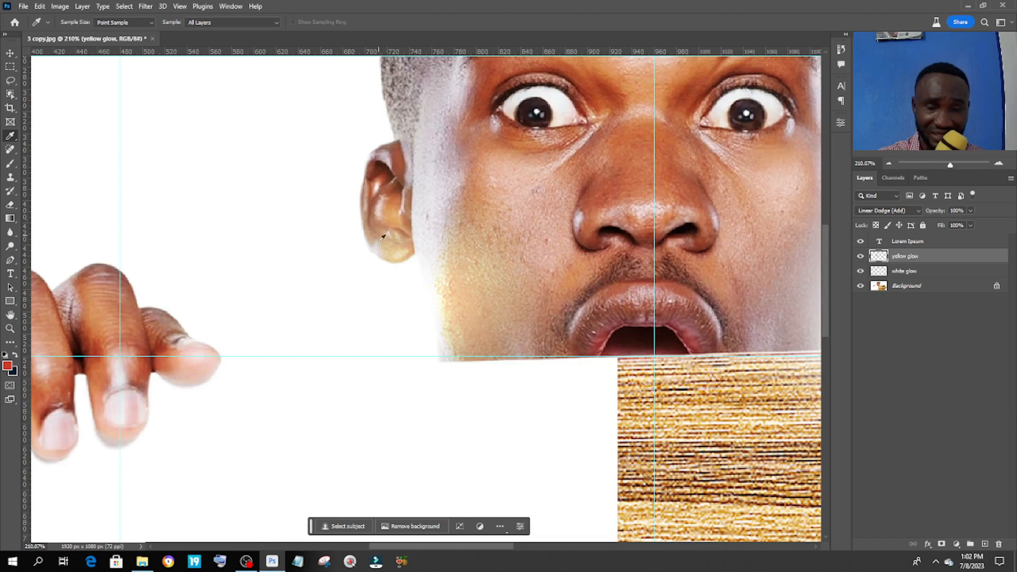
Step: Toggle the visibility of the yellow glow and white glow layers to compare the face with and without each glow
{"action": "left_click", "coordinate": [861, 256]}
{"action": "left_click", "coordinate": [861, 256]}
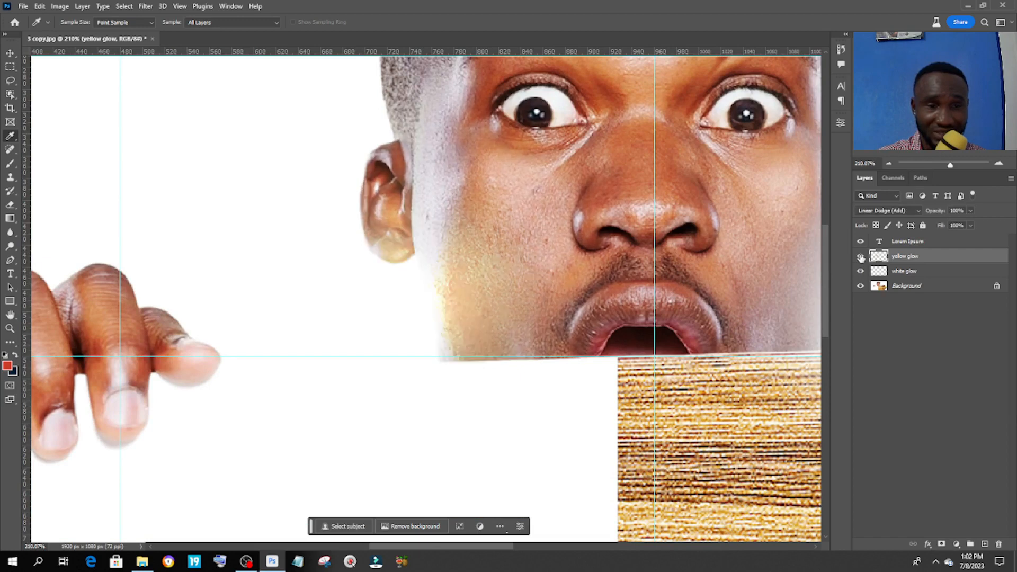
{"action": "left_click", "coordinate": [861, 257]}
{"action": "left_click", "coordinate": [861, 257]}
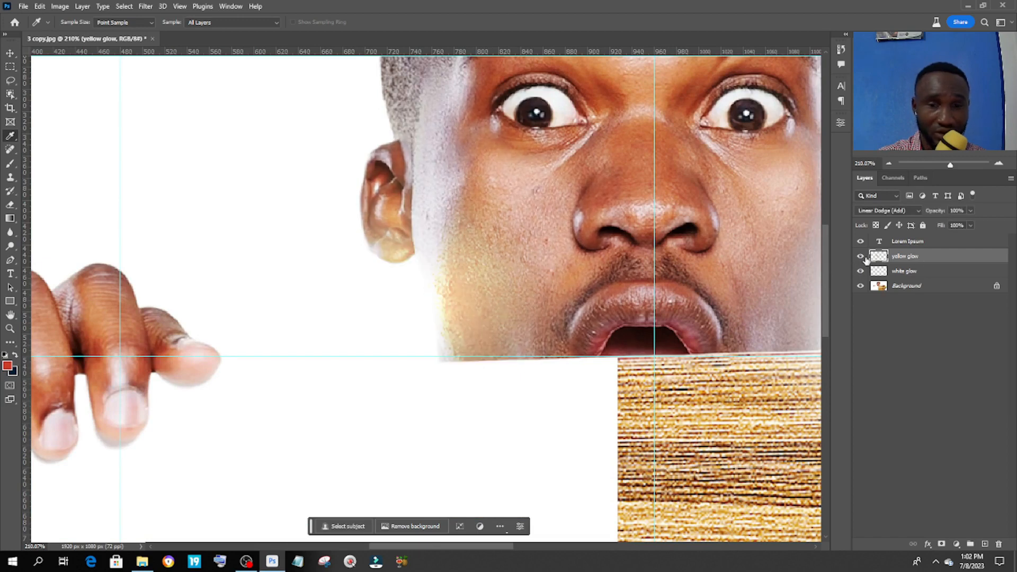
{"action": "left_click", "coordinate": [864, 257]}
{"action": "left_click", "coordinate": [863, 257]}
{"action": "left_click", "coordinate": [862, 272]}
{"action": "left_click", "coordinate": [862, 272]}
{"action": "left_click", "coordinate": [861, 271]}
{"action": "left_click", "coordinate": [863, 274]}
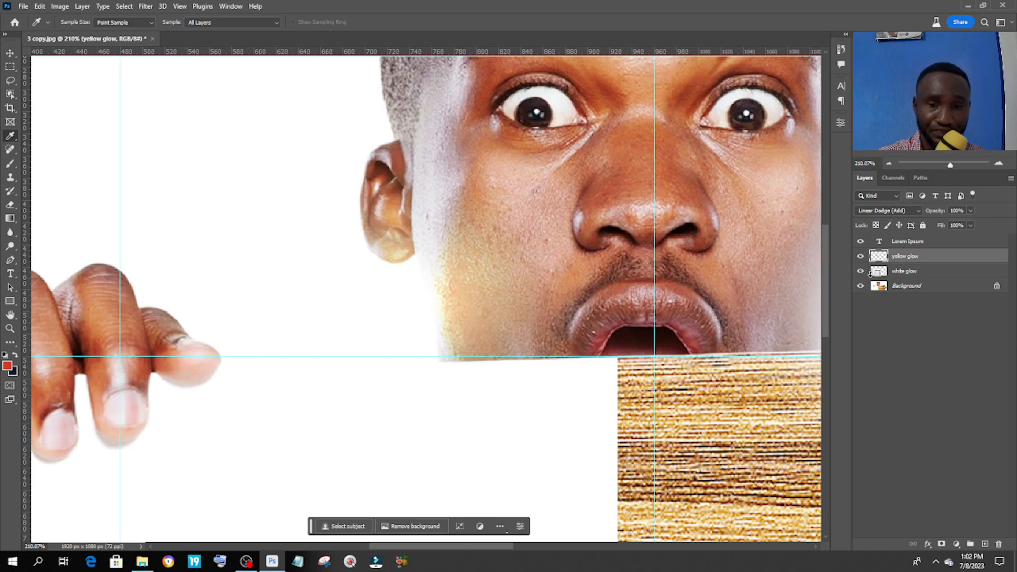
Step: Zoom to the white glow layer's contents, toggle its visibility to compare, and leave the layer hidden
{"action": "left_click", "coordinate": [879, 274], "text": "alt"}
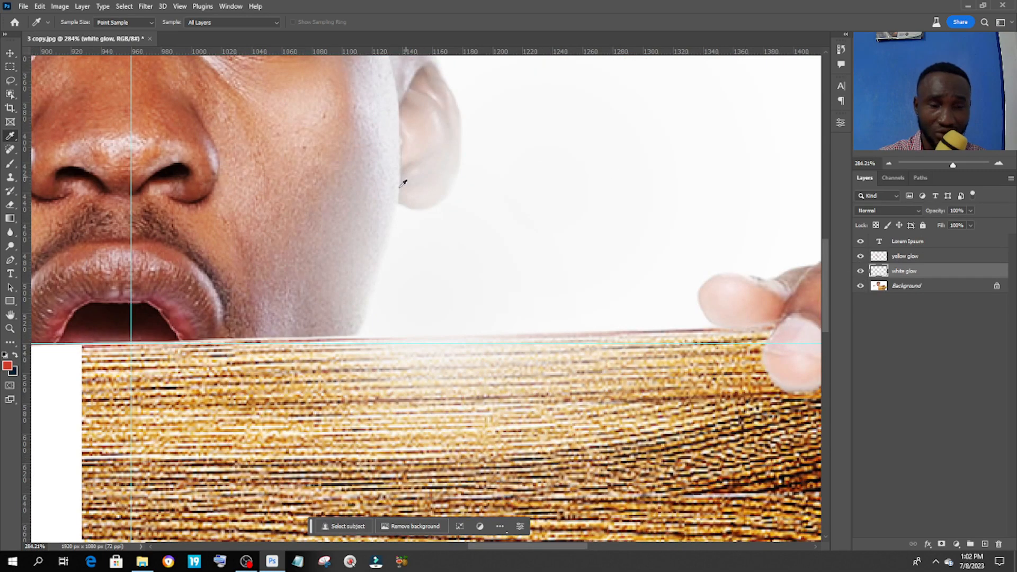
{"action": "left_click", "coordinate": [861, 271]}
{"action": "left_click", "coordinate": [860, 272]}
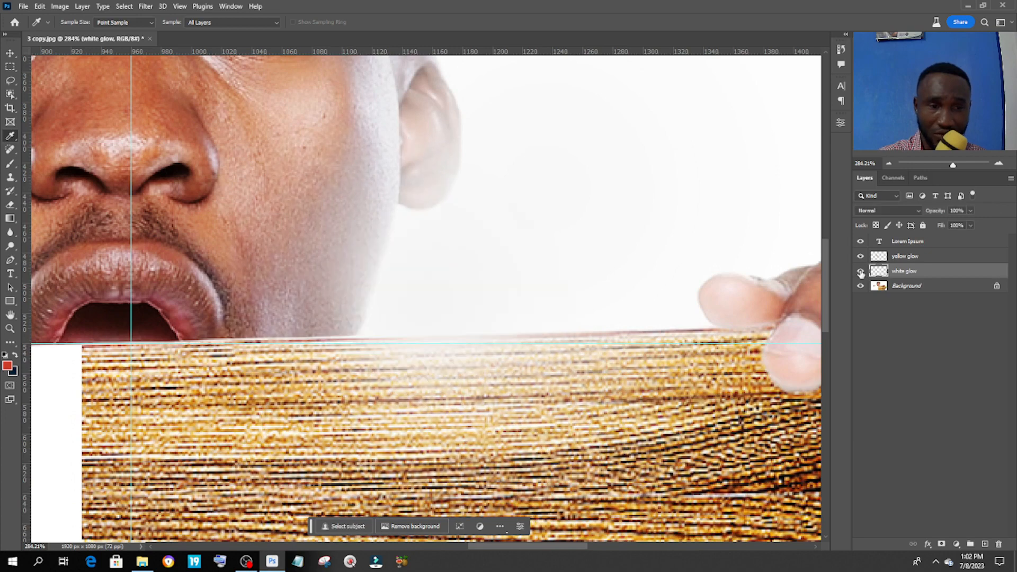
{"action": "left_click", "coordinate": [860, 271]}
{"action": "left_click", "coordinate": [861, 272]}
{"action": "left_click", "coordinate": [860, 272]}
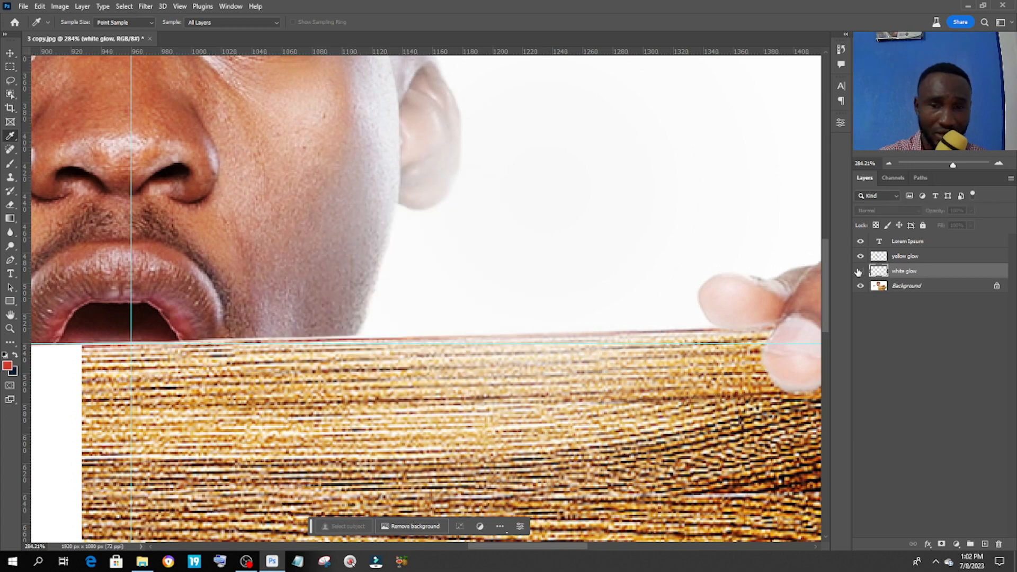
{"action": "key", "text": "ctrl+0"}
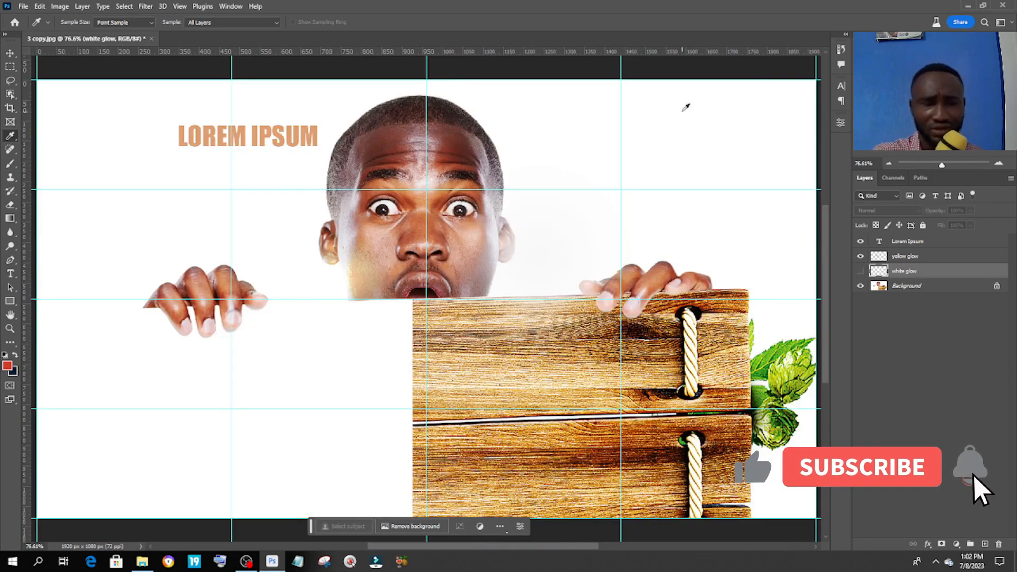
Step: Select the Lorem Ipsum text layer and zoom the view to its contents
{"action": "left_click", "coordinate": [913, 242]}
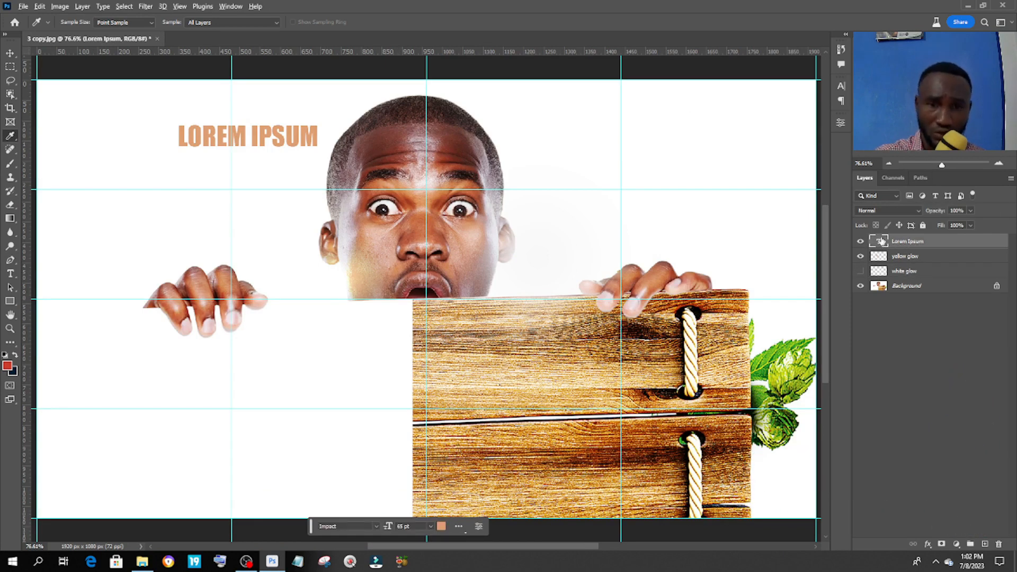
{"action": "left_click", "coordinate": [879, 241], "text": "alt"}
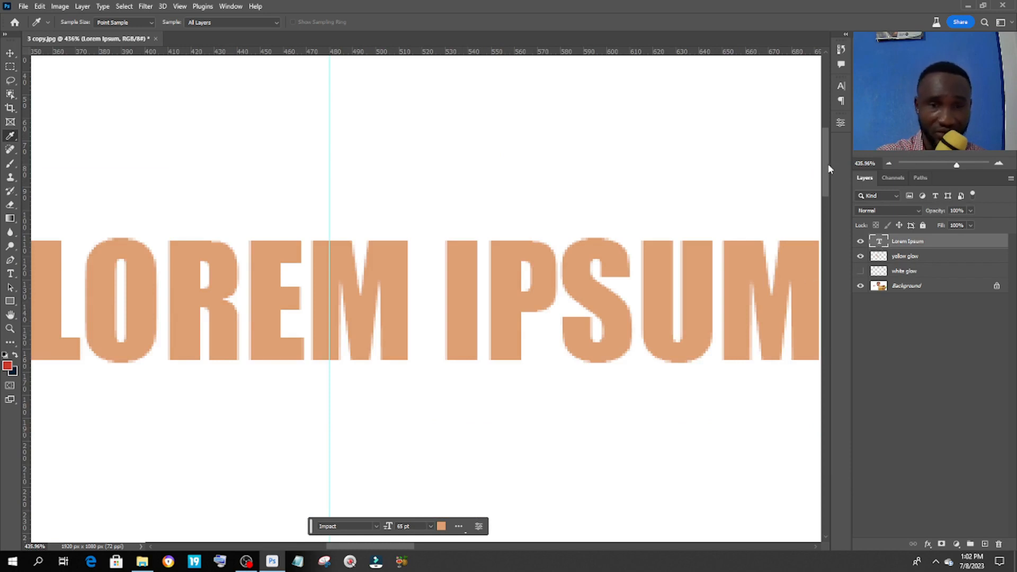
{"action": "mouse_move", "coordinate": [826, 178]}
{"action": "left_mouse_down"}
{"action": "mouse_move", "coordinate": [825, 202]}
{"action": "mouse_move", "coordinate": [828, 173]}
{"action": "left_mouse_up"}
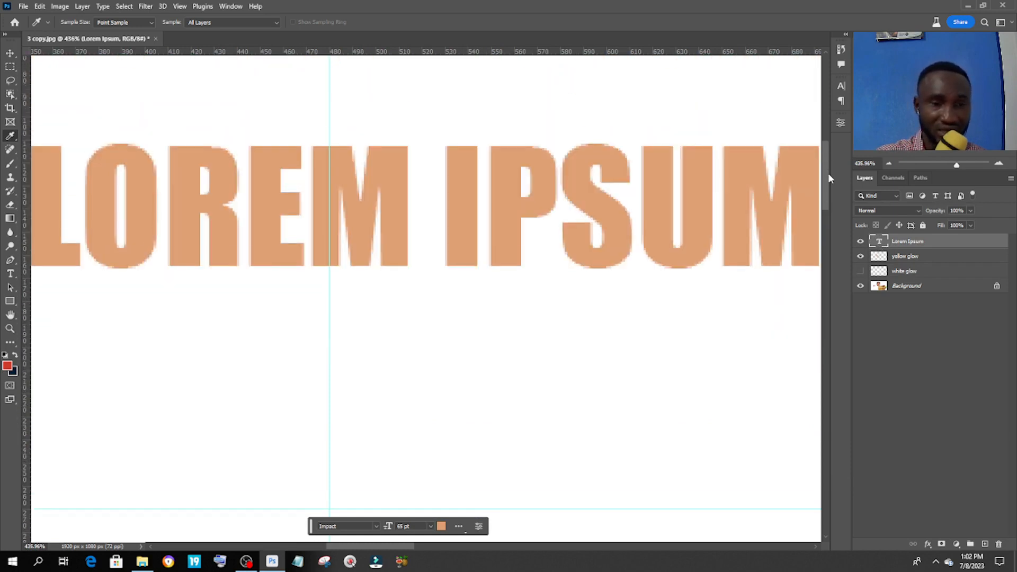
{"action": "left_click", "coordinate": [880, 245], "text": "alt"}
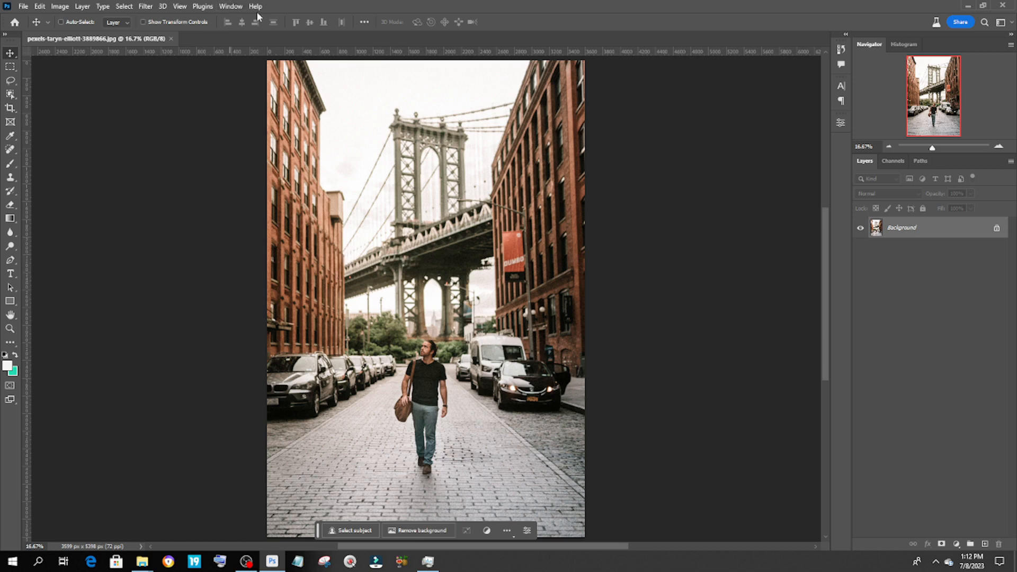
{"action": "left_click", "coordinate": [231, 6]}
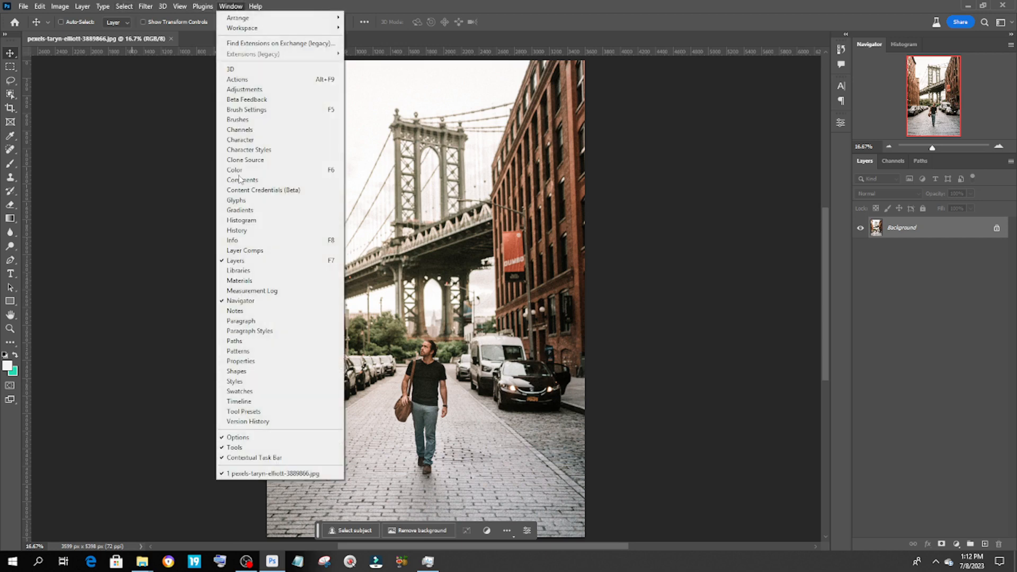
{"action": "mouse_move", "coordinate": [243, 20]}
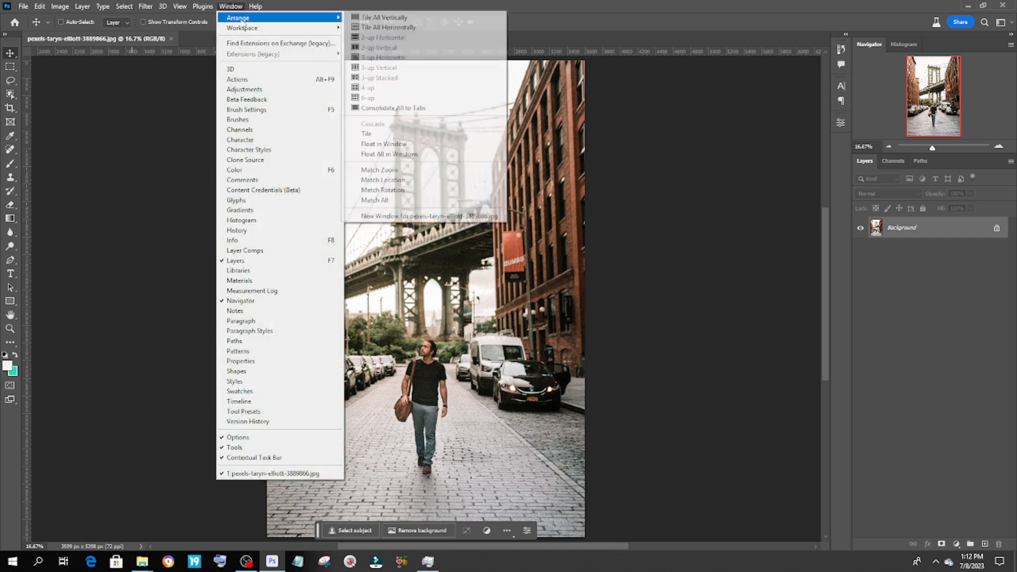
{"action": "left_click", "coordinate": [394, 5]}
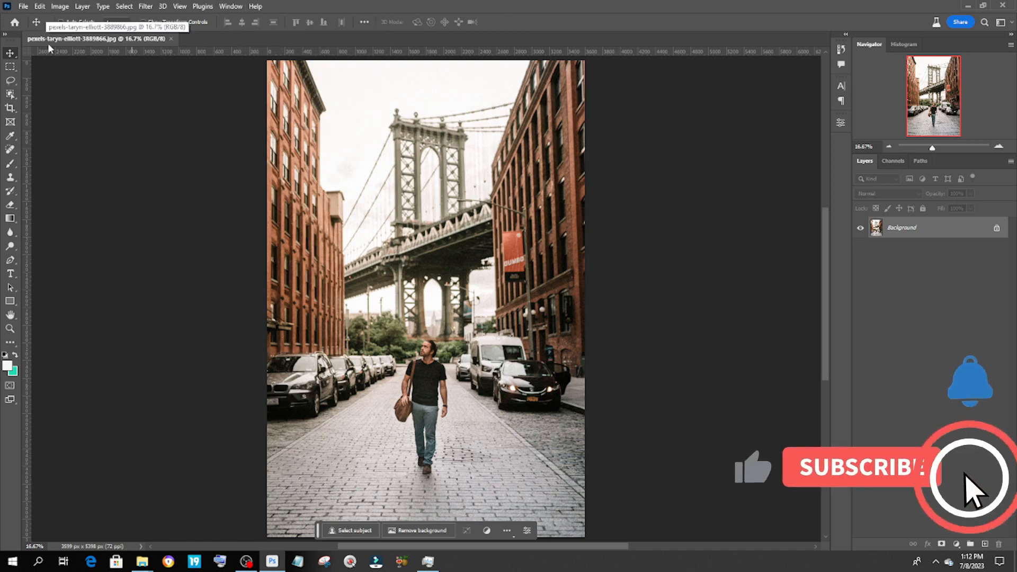
Step: Open a new second window for the street photo with the bridge and switch to it
{"action": "left_click", "coordinate": [230, 5]}
{"action": "mouse_move", "coordinate": [296, 18]}
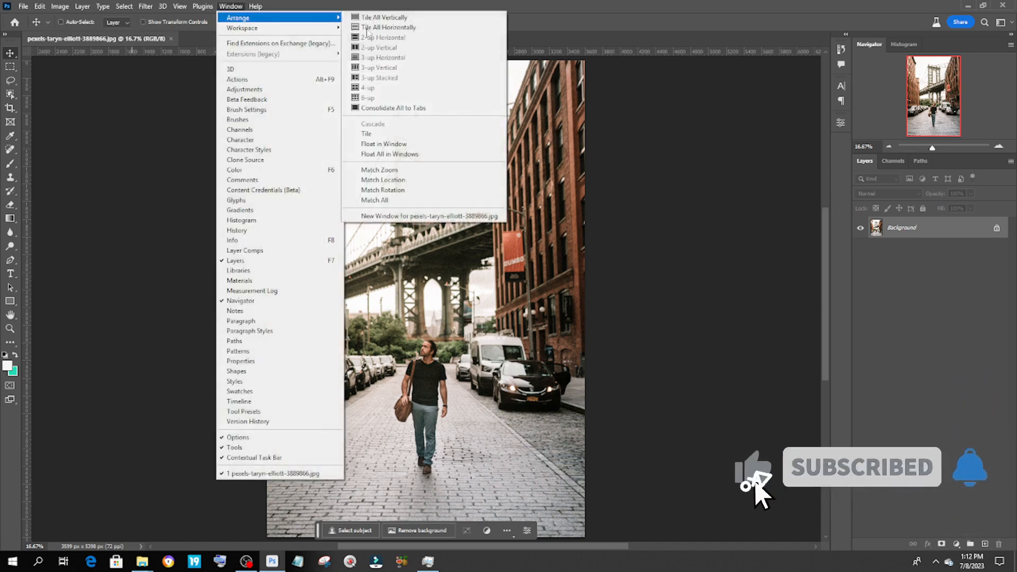
{"action": "left_click", "coordinate": [405, 217]}
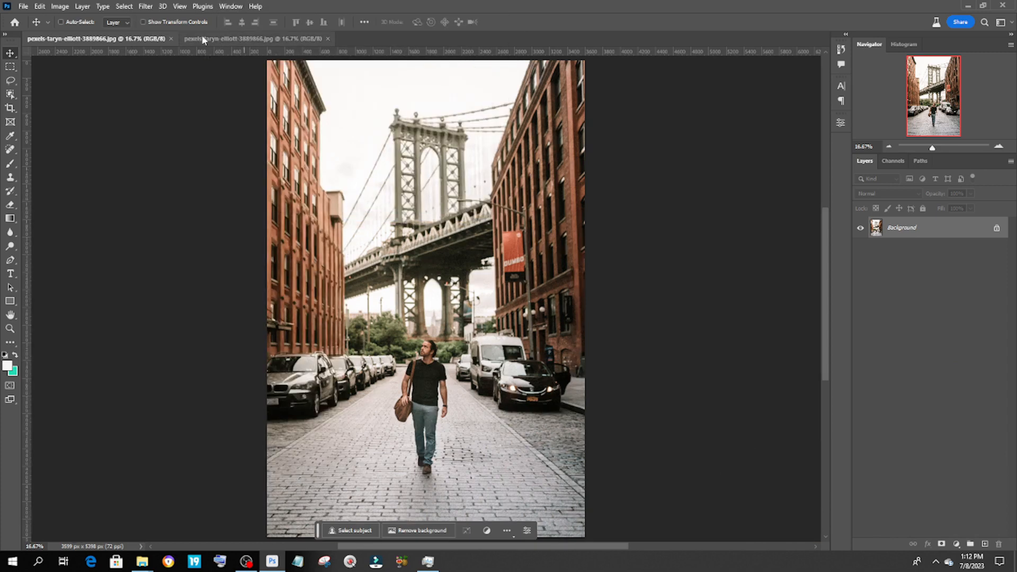
{"action": "left_click", "coordinate": [218, 41]}
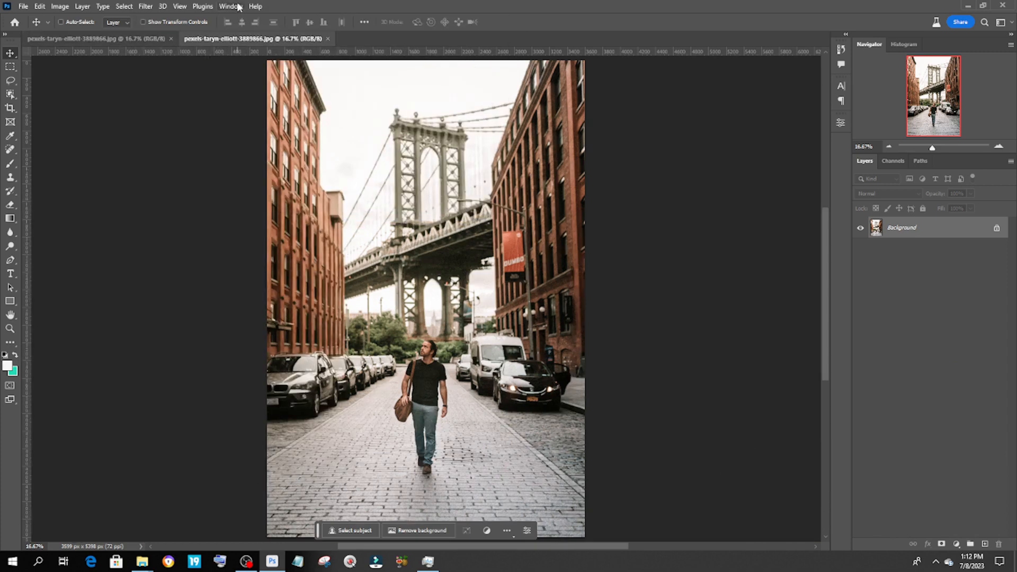
Step: Arrange the two windows of the street photo side by side with the 2-up Vertical layout
{"action": "left_click", "coordinate": [233, 6]}
{"action": "mouse_move", "coordinate": [245, 20]}
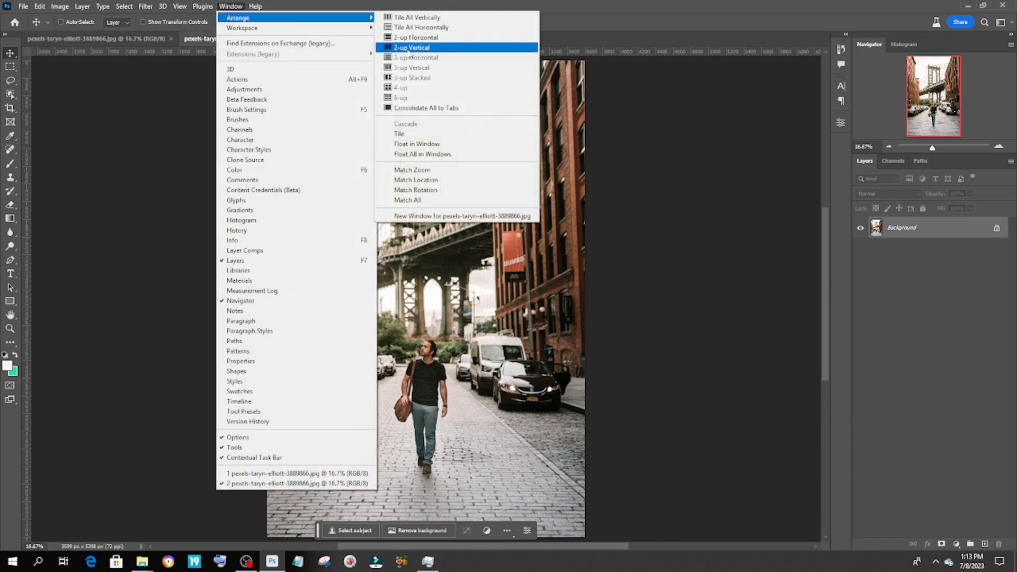
{"action": "left_click", "coordinate": [410, 47]}
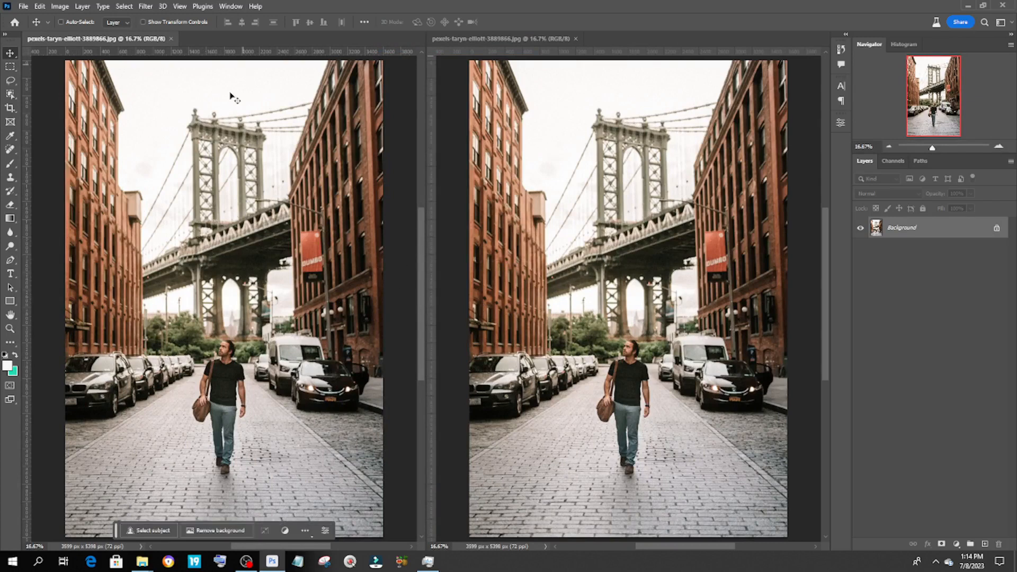
Step: Zoom one window to 50% on the man's upper body and zoom the other window of the photo out to 12.5%
{"action": "left_click", "coordinate": [13, 332]}
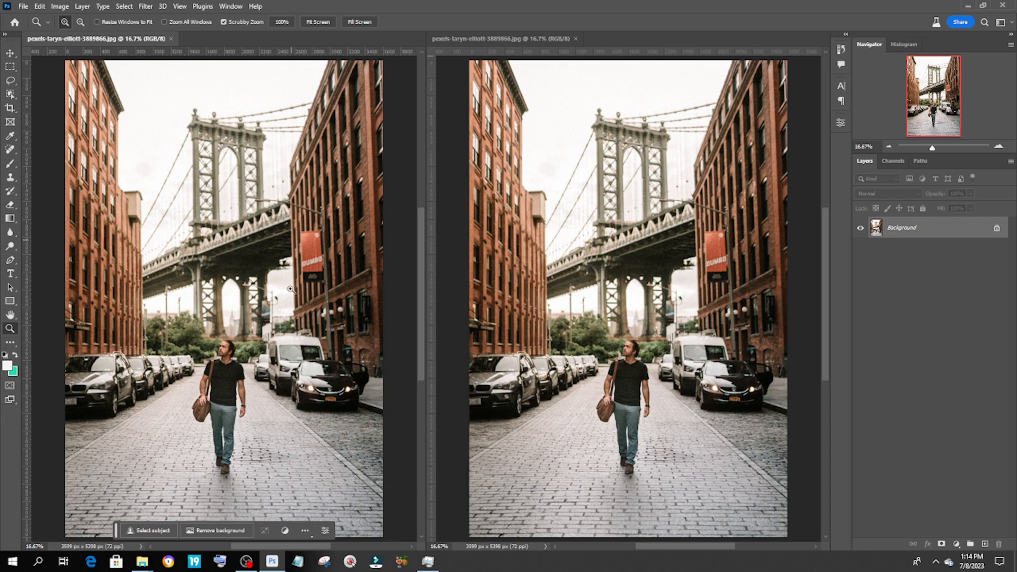
{"action": "left_click_drag", "start_coordinate": [214, 365], "coordinate": [214, 365]}
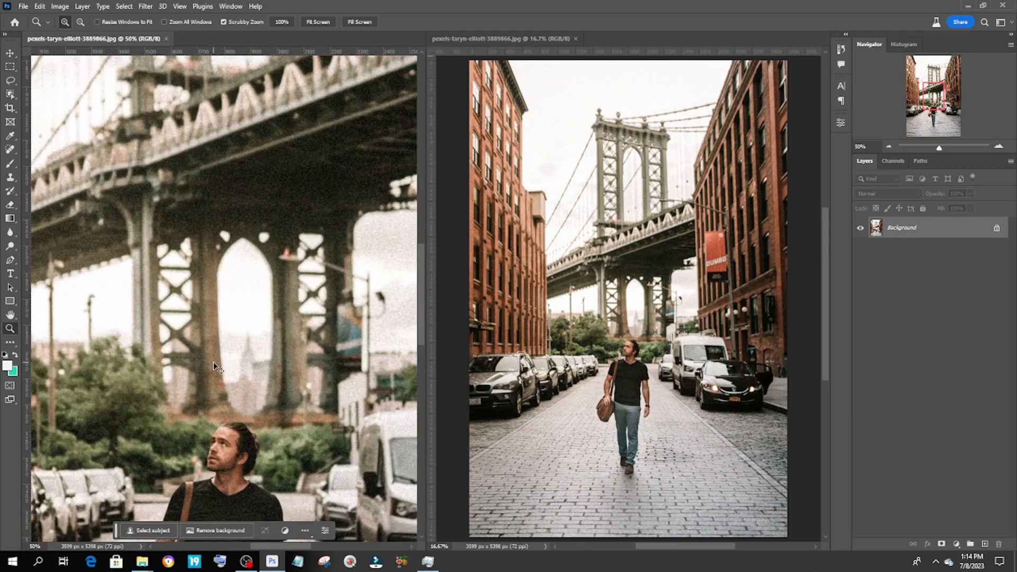
{"action": "left_click_drag", "start_coordinate": [422, 280], "coordinate": [422, 307]}
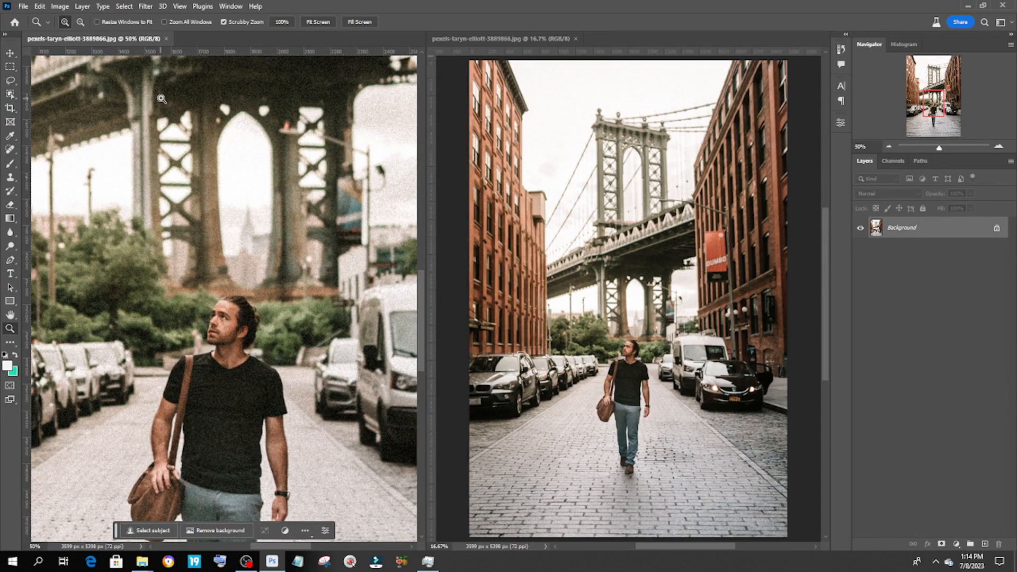
{"action": "left_click", "coordinate": [10, 53]}
{"action": "left_click", "coordinate": [538, 214]}
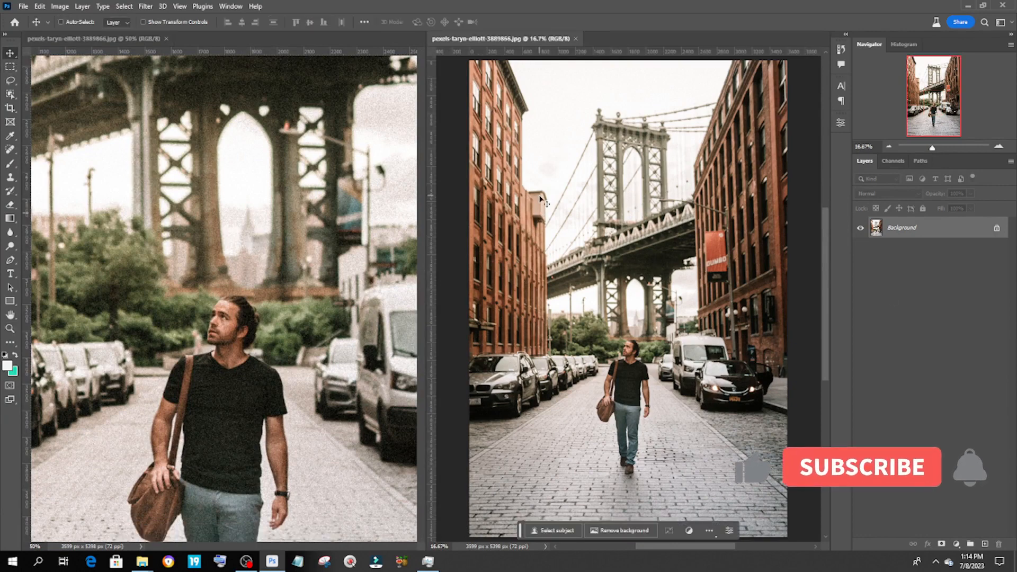
{"action": "key", "text": "ctrl+minus"}
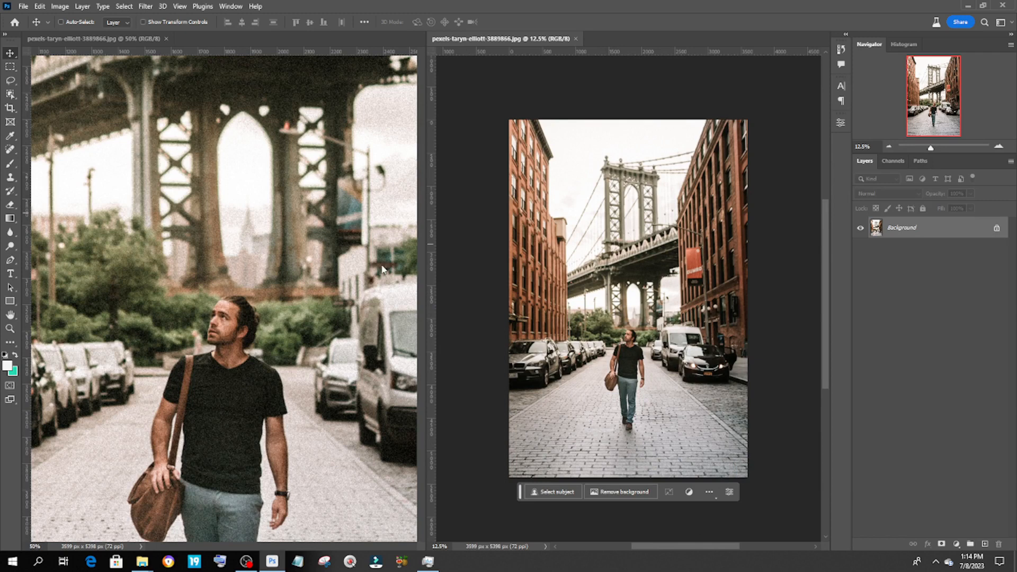
Step: Add a new empty layer above the street photo and set up the Brush tool with a soft round tip
{"action": "key", "text": "s"}
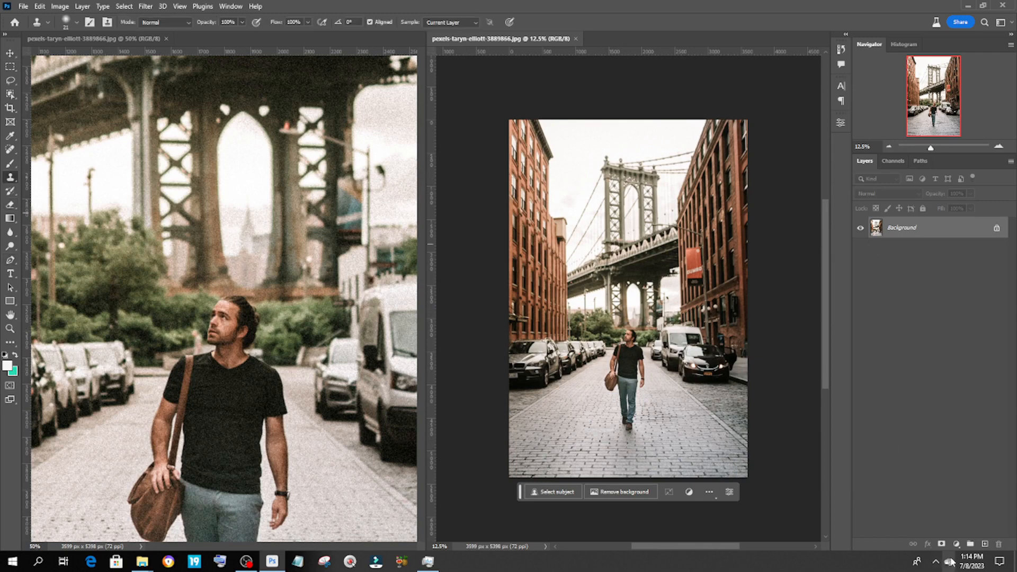
{"action": "left_click", "coordinate": [985, 544]}
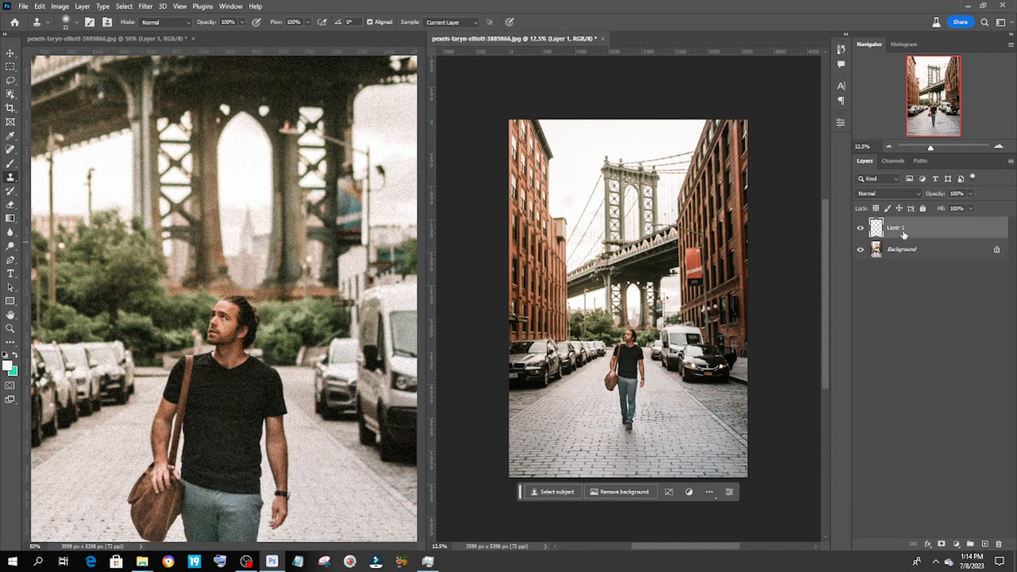
{"action": "left_click", "coordinate": [9, 165]}
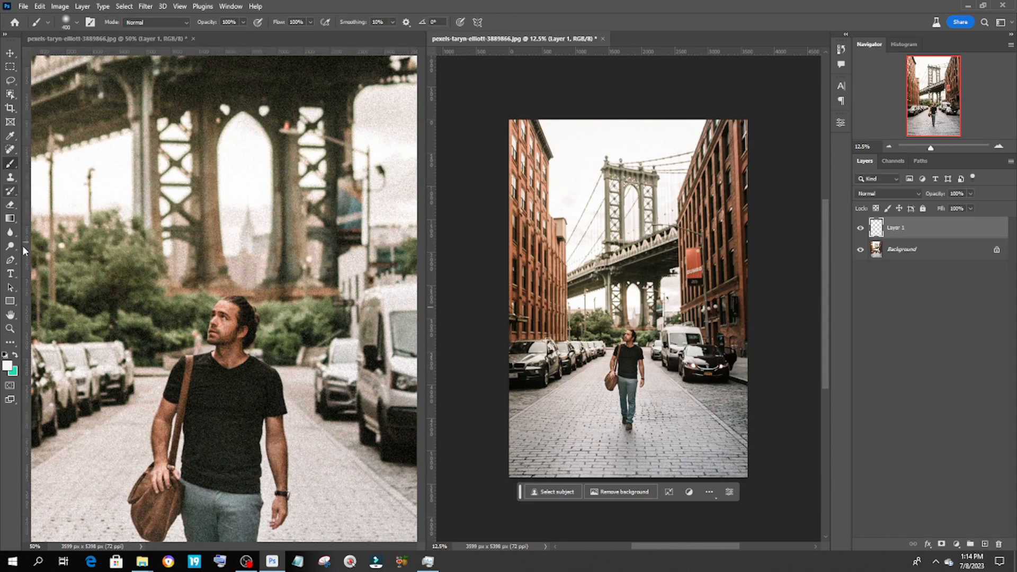
{"action": "left_click", "coordinate": [77, 22]}
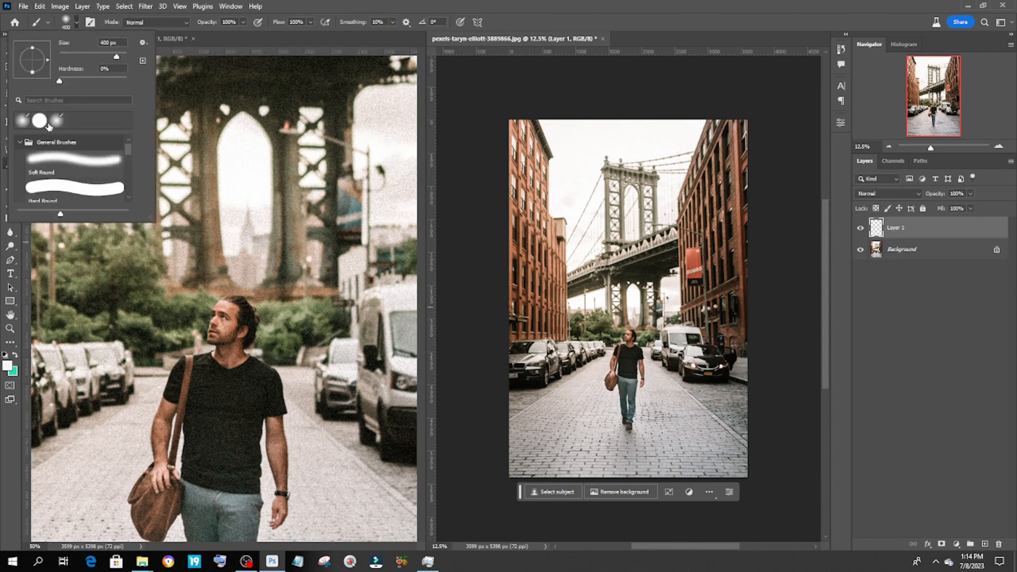
{"action": "left_click", "coordinate": [231, 128]}
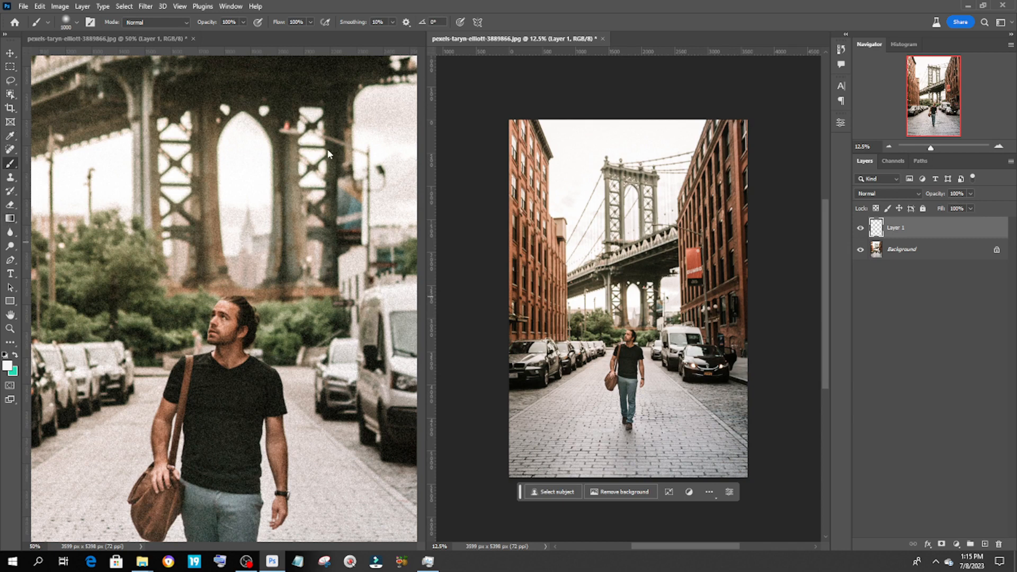
Step: Paint a soft white glow just above the man's head in the 50% window with a 700 px brush
{"action": "left_click", "coordinate": [241, 268]}
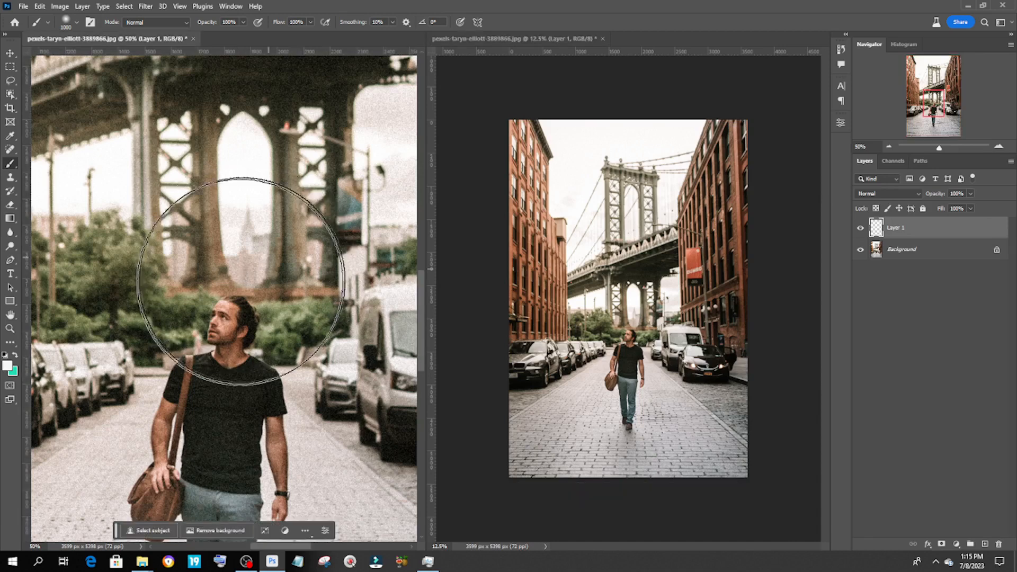
{"action": "key", "text": "bracketleft"}
{"action": "key", "text": "bracketleft"}
{"action": "key", "text": "bracketleft"}
{"action": "key", "text": "bracketleft"}
{"action": "key", "text": "bracketleft"}
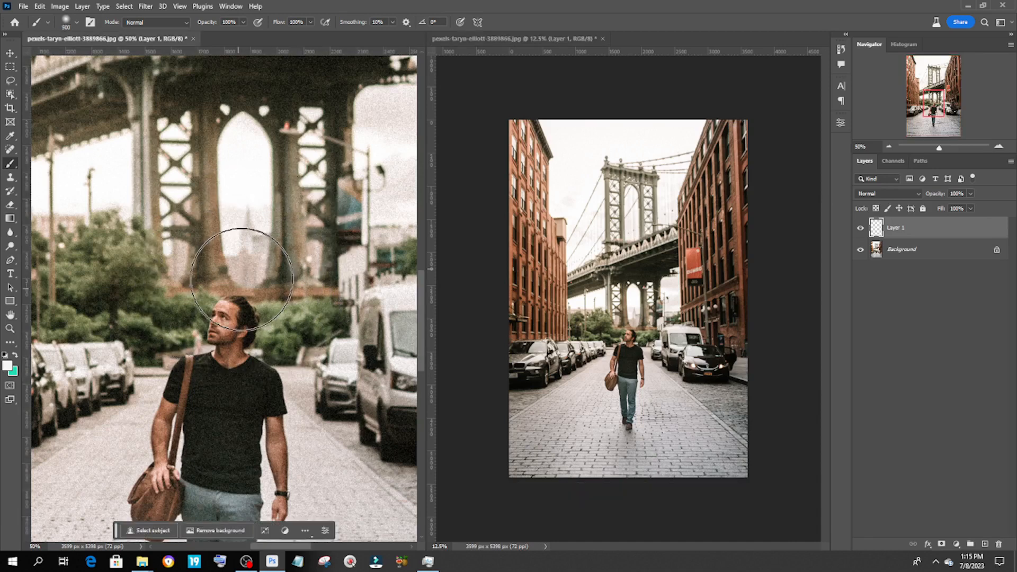
{"action": "key", "text": "bracketright"}
{"action": "key", "text": "bracketright"}
{"action": "key", "text": "bracketright"}
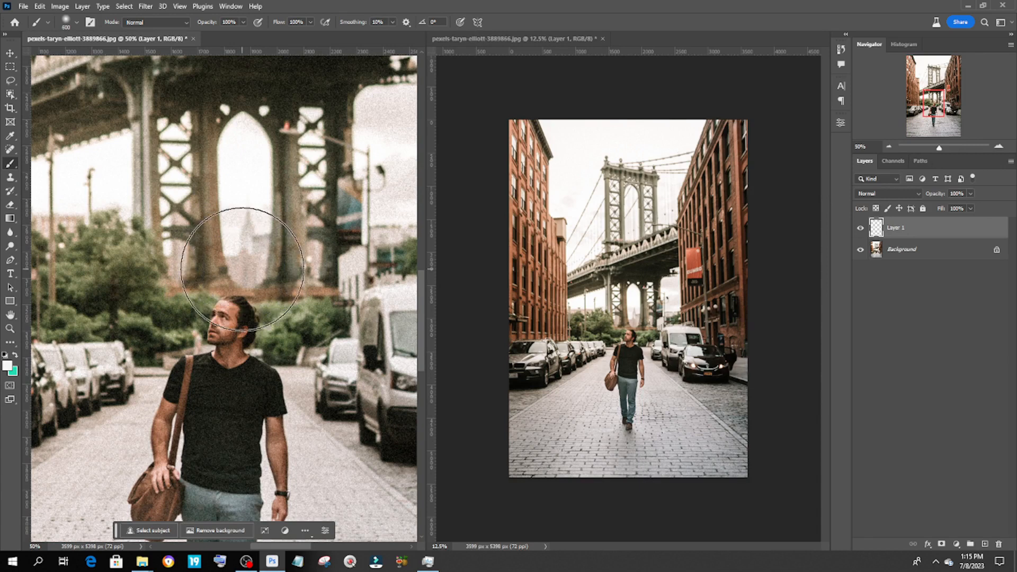
{"action": "left_click", "coordinate": [241, 268]}
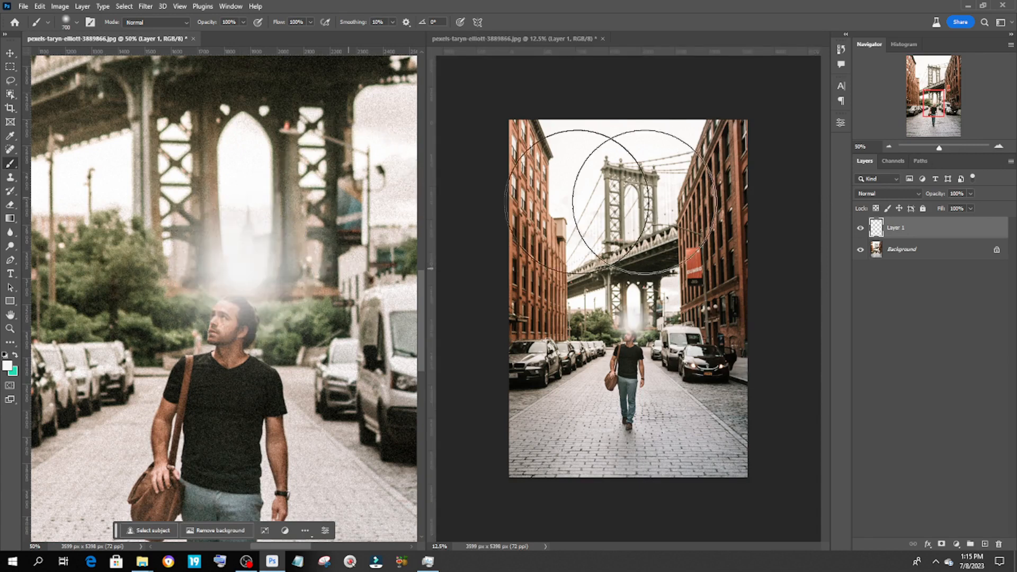
Step: Set the white glow layer's blend mode to Linear Dodge (Add) and its opacity to 63%
{"action": "left_click", "coordinate": [877, 195]}
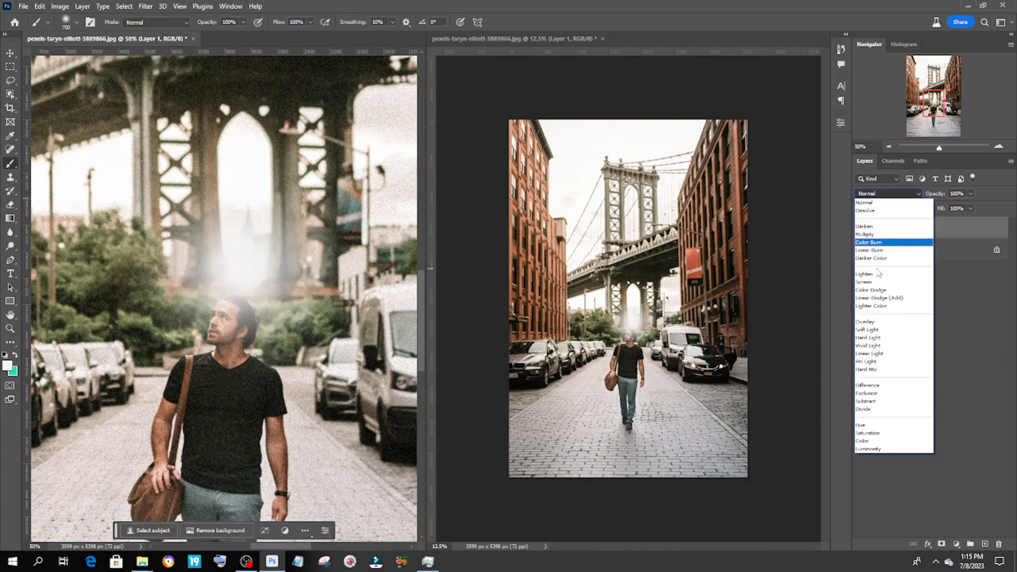
{"action": "left_click", "coordinate": [876, 298]}
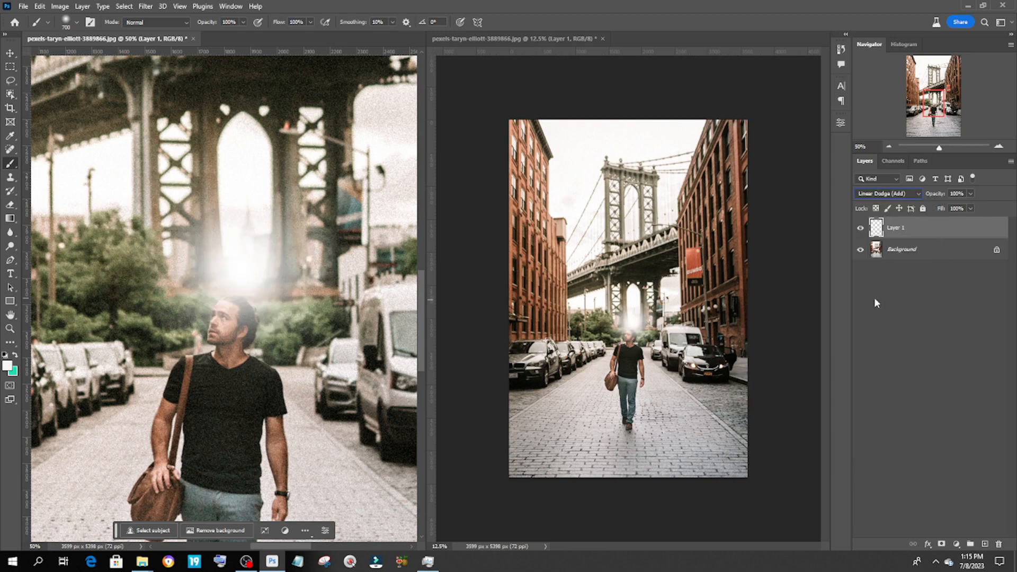
{"action": "left_click", "coordinate": [971, 194]}
{"action": "left_click_drag", "start_coordinate": [972, 209], "coordinate": [952, 208]}
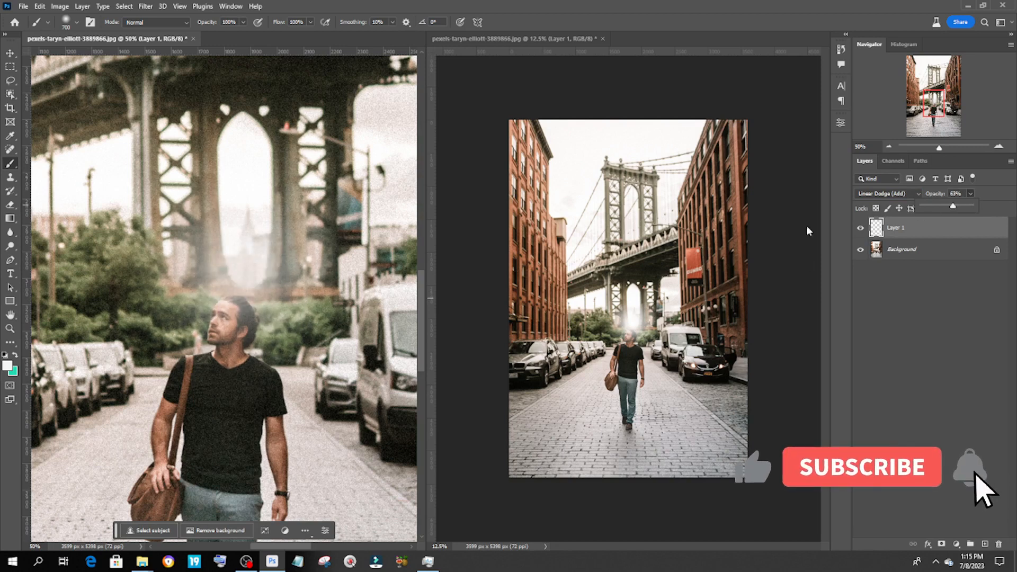
Step: Reposition the white glow slightly above the man's head and toggle its layer's visibility to compare, leaving it shown
{"action": "key", "text": "v"}
{"action": "left_click_drag", "start_coordinate": [238, 228], "coordinate": [242, 243]}
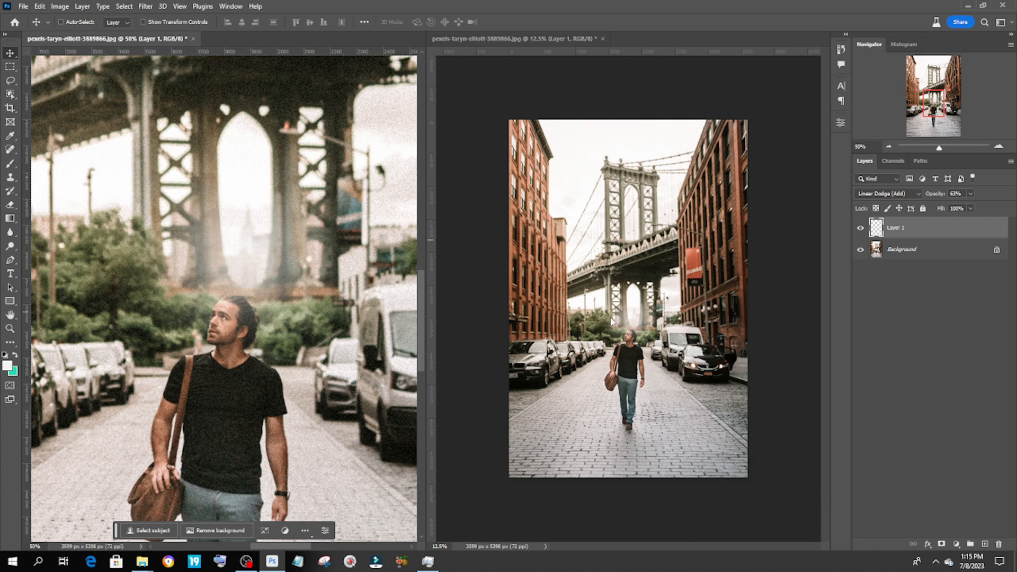
{"action": "left_click", "coordinate": [860, 228]}
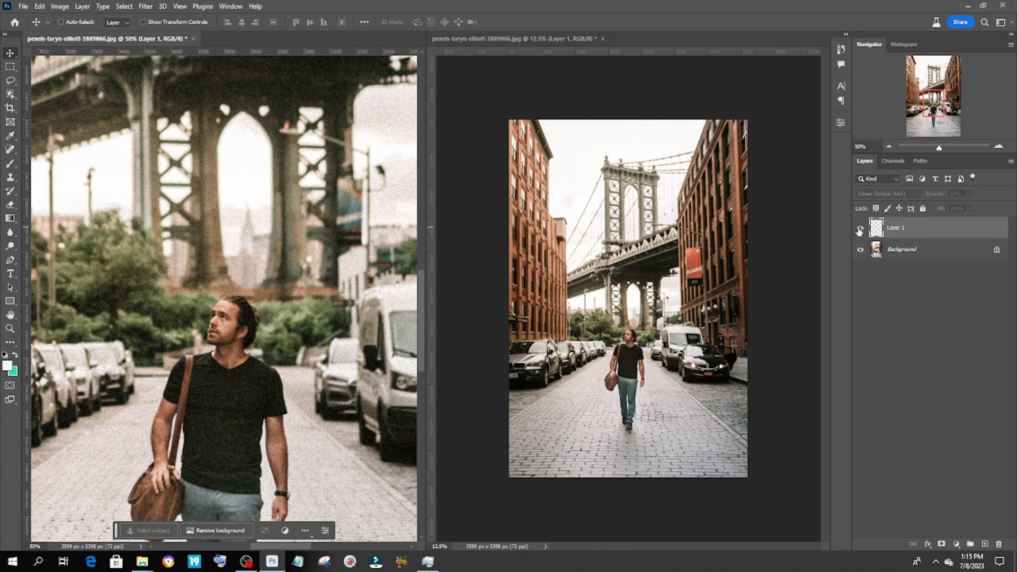
{"action": "left_click", "coordinate": [860, 230]}
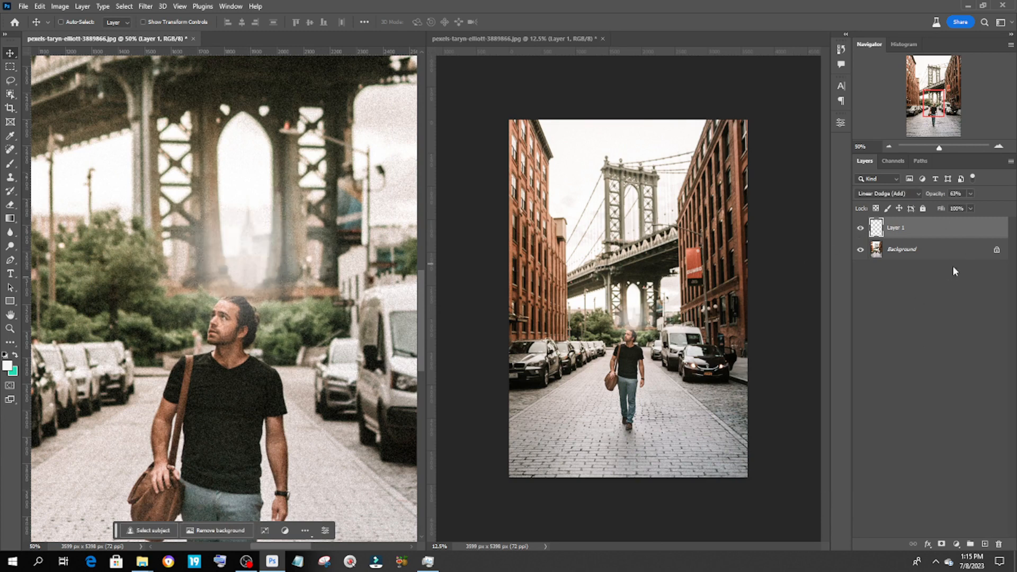
Step: Add another new layer and sample the man's facial skin tone, d6a389, as the foreground colour
{"action": "left_click", "coordinate": [985, 544]}
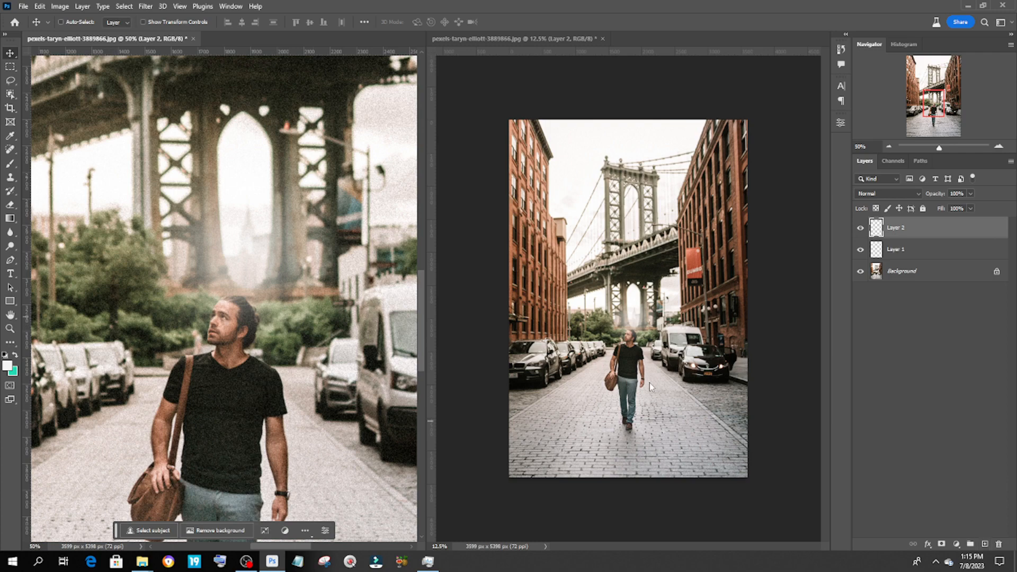
{"action": "left_click_drag", "start_coordinate": [422, 305], "coordinate": [428, 339]}
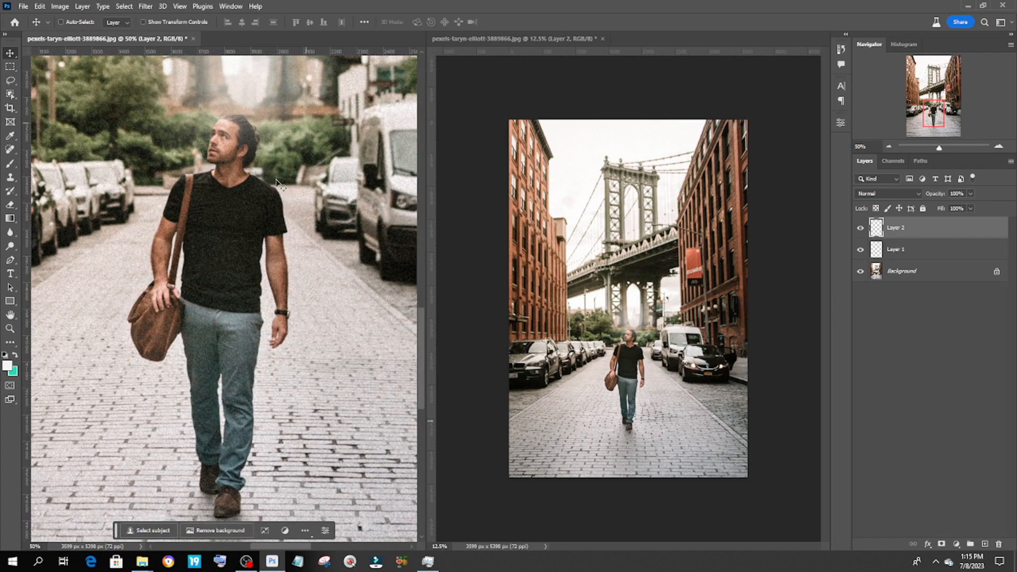
{"action": "left_click", "coordinate": [9, 367]}
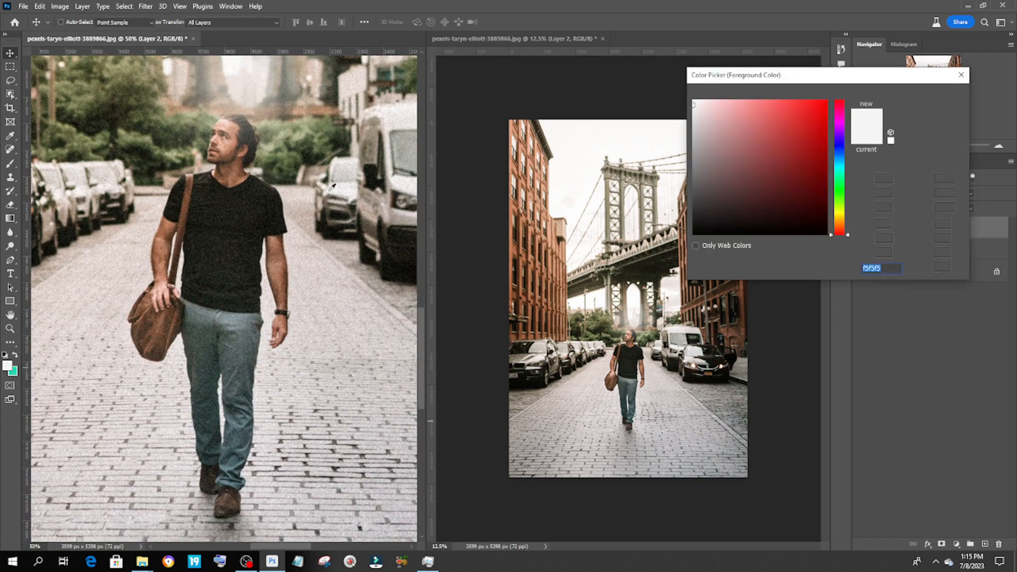
{"action": "left_click", "coordinate": [227, 135]}
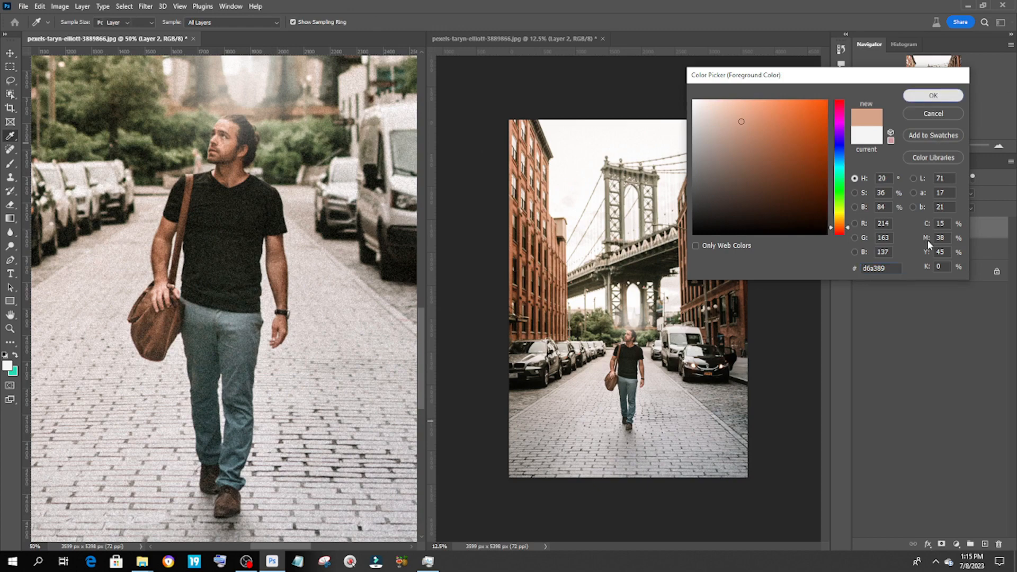
{"action": "left_click", "coordinate": [934, 95]}
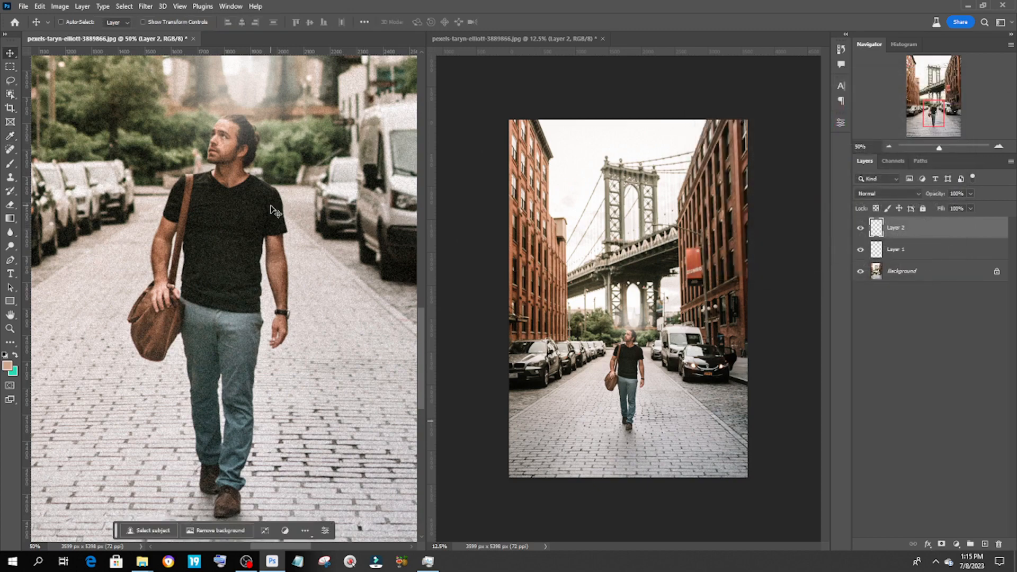
Step: Brush a soft skin-toned glow beside the man's shoulder on the new layer and set its blend mode to Linear Dodge (Add)
{"action": "key", "text": "b"}
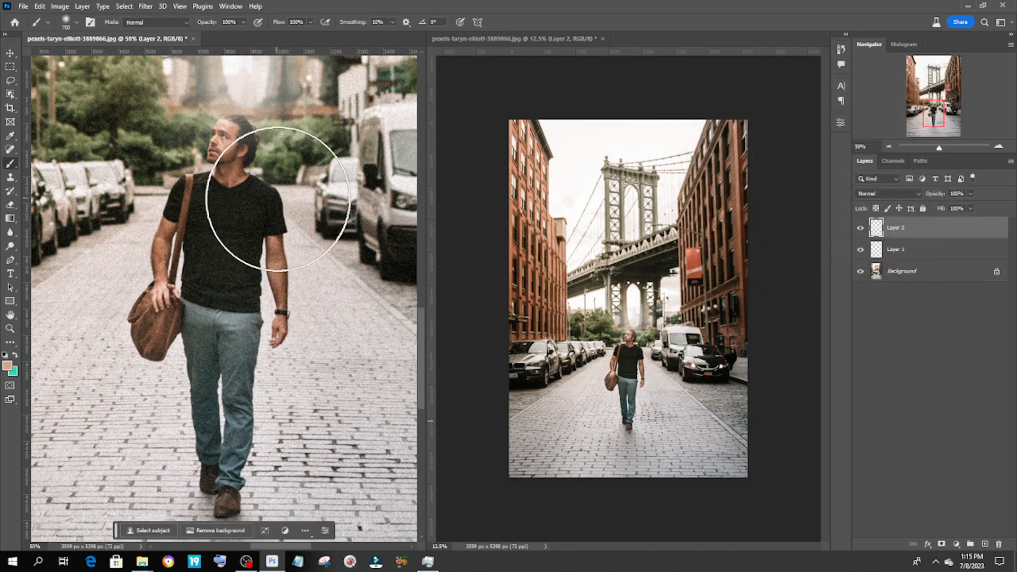
{"action": "left_click_drag", "start_coordinate": [277, 204], "coordinate": [317, 222]}
{"action": "left_click", "coordinate": [887, 193]}
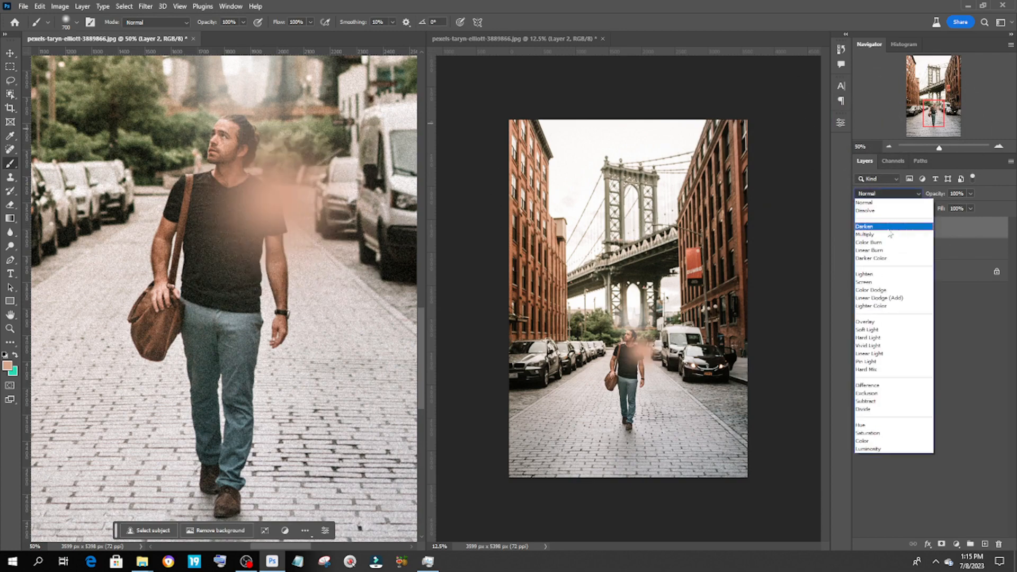
{"action": "left_click", "coordinate": [874, 298]}
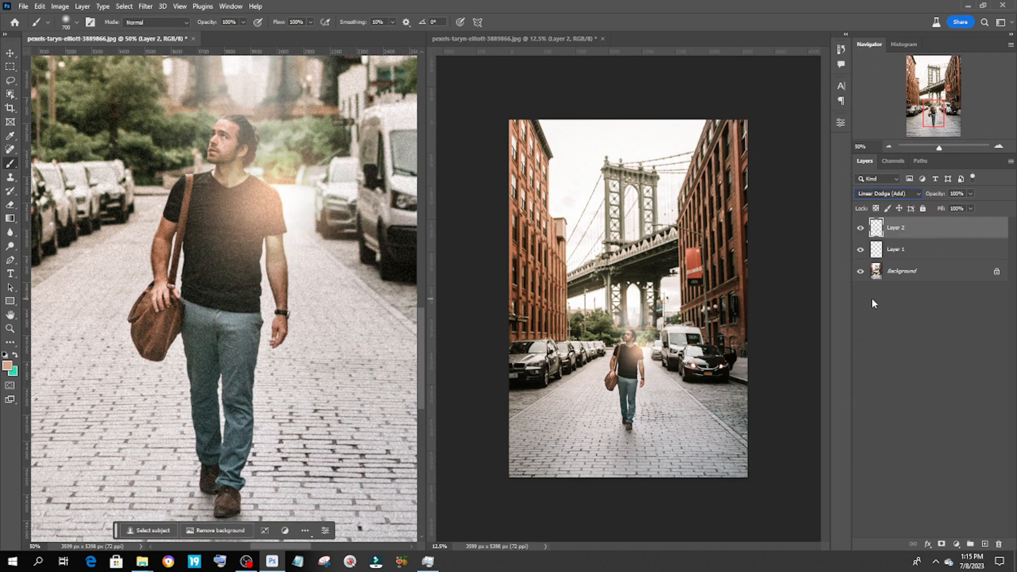
Step: Move the skin-toned glow slightly up beside the man's shoulder and hide the white glow layer
{"action": "left_click", "coordinate": [10, 53]}
{"action": "left_click_drag", "start_coordinate": [276, 209], "coordinate": [284, 181]}
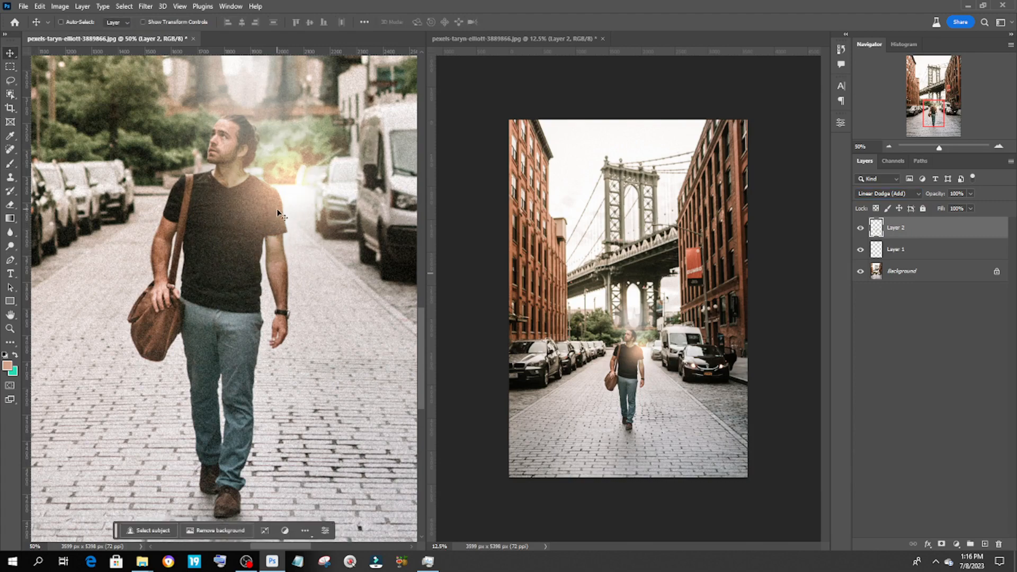
{"action": "left_click", "coordinate": [860, 251]}
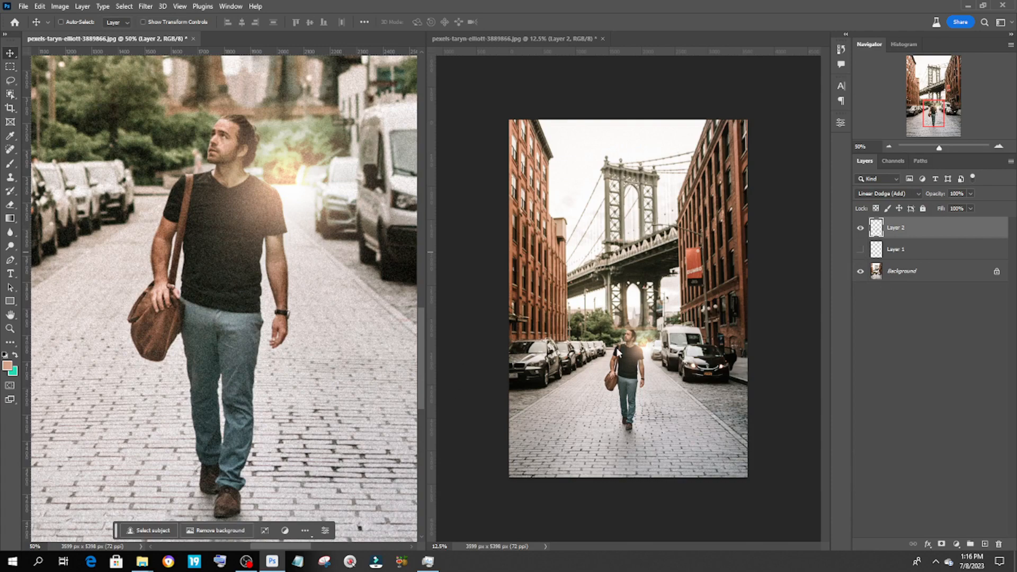
{"action": "left_click_drag", "start_coordinate": [289, 209], "coordinate": [264, 103]}
{"action": "scroll", "coordinate": [377, 304], "scroll_direction": "up", "scroll_amount": 3}
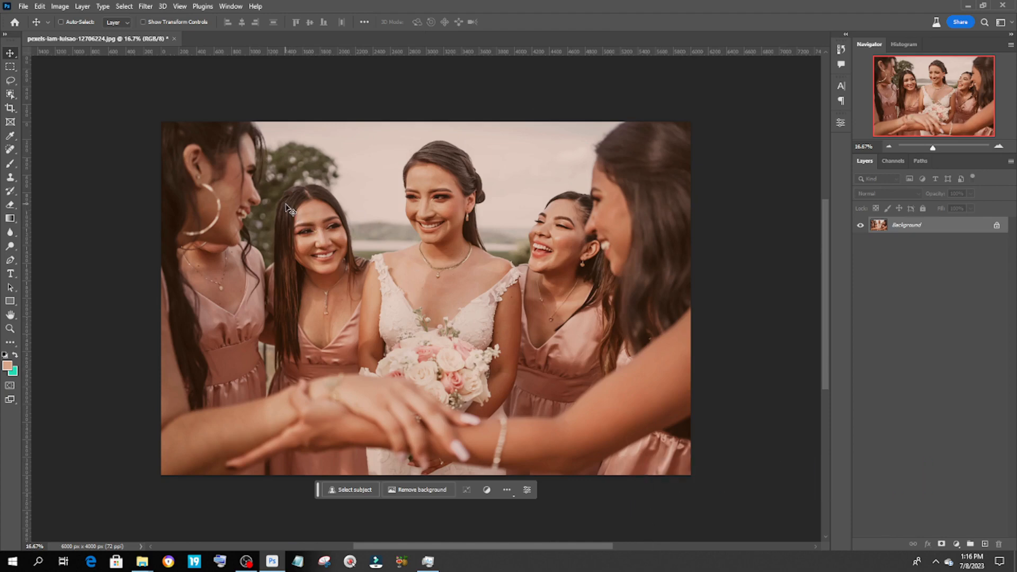
Step: Add a Curves adjustment layer to the bride and bridesmaids photo and apply the Auto correction
{"action": "left_click", "coordinate": [955, 545]}
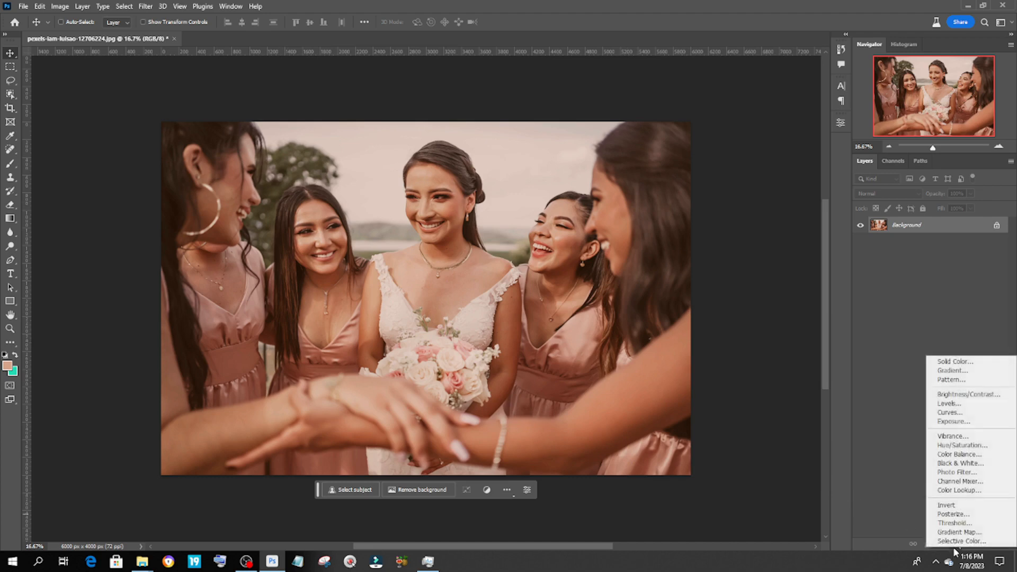
{"action": "left_click", "coordinate": [950, 413]}
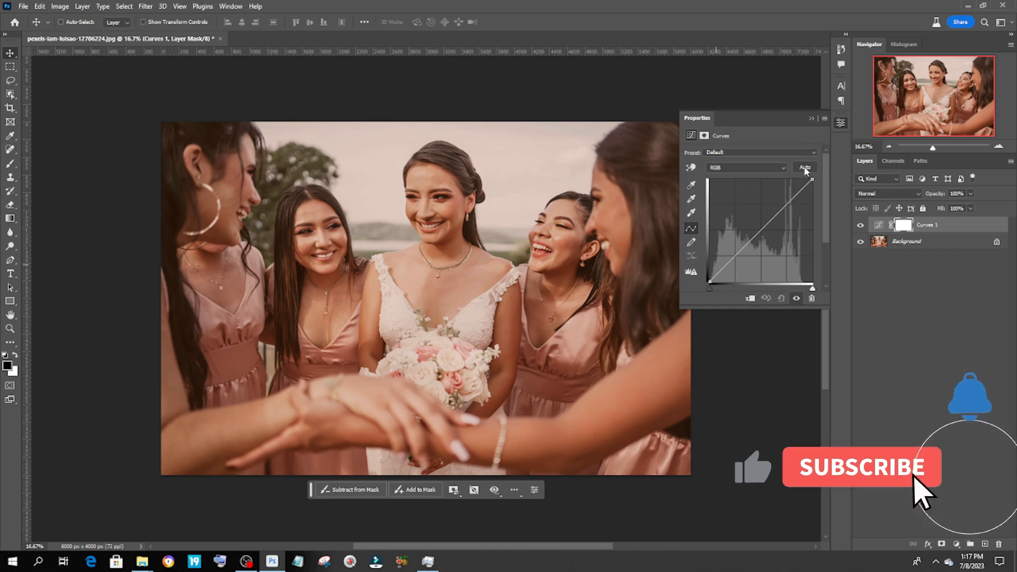
{"action": "left_click", "coordinate": [878, 226]}
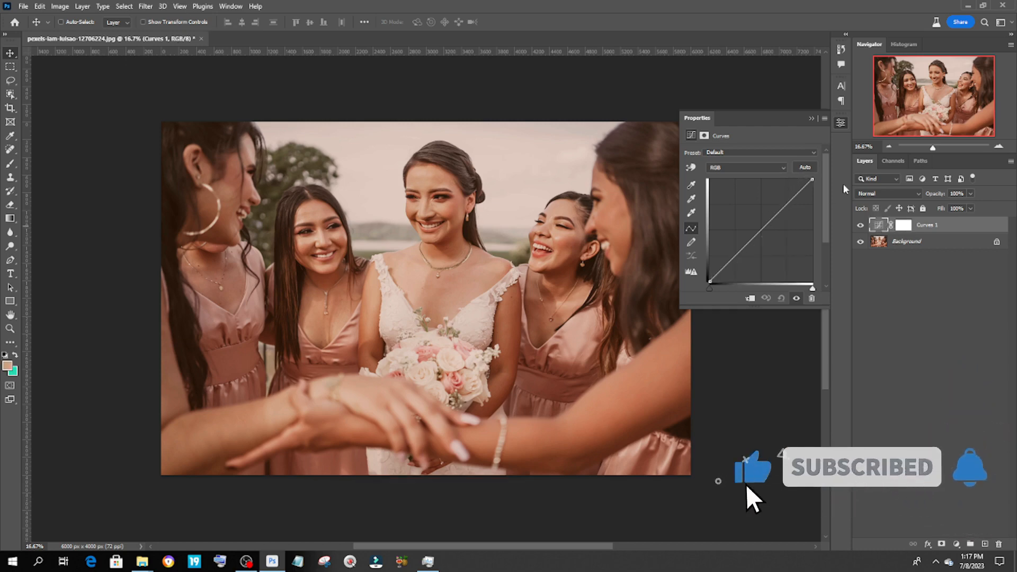
{"action": "left_click", "coordinate": [807, 167]}
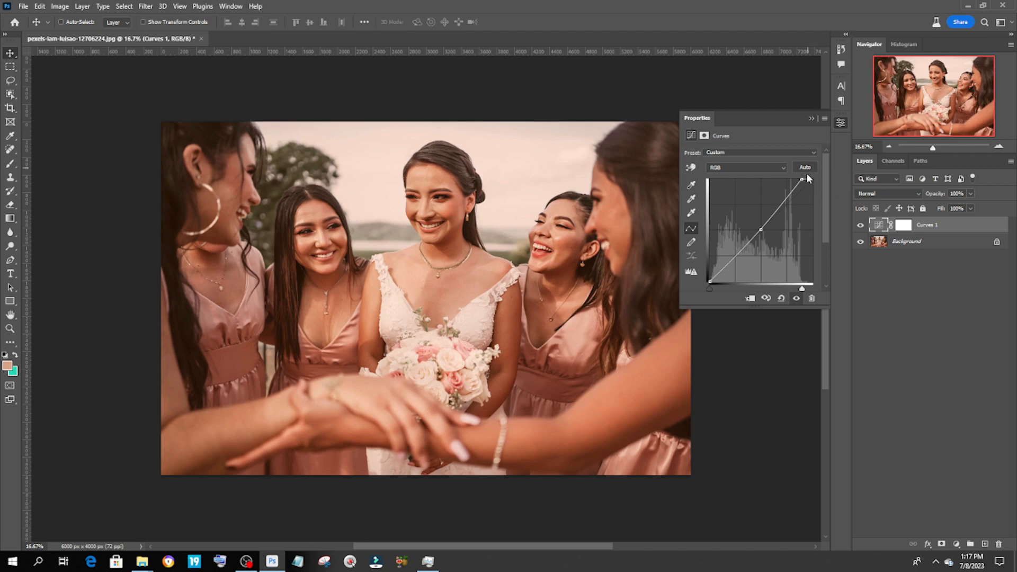
Step: Replace the Curves layer's auto correction with the Find Dark & Light Colors algorithm and compare the photo with and without the adjustment
{"action": "key", "text": "ctrl+z"}
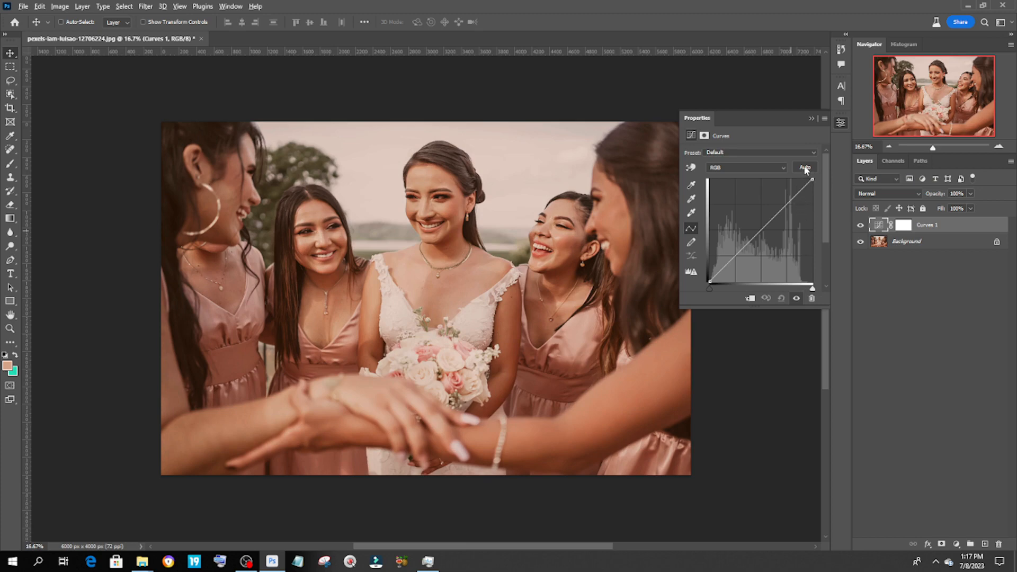
{"action": "left_click", "coordinate": [804, 168], "text": "alt"}
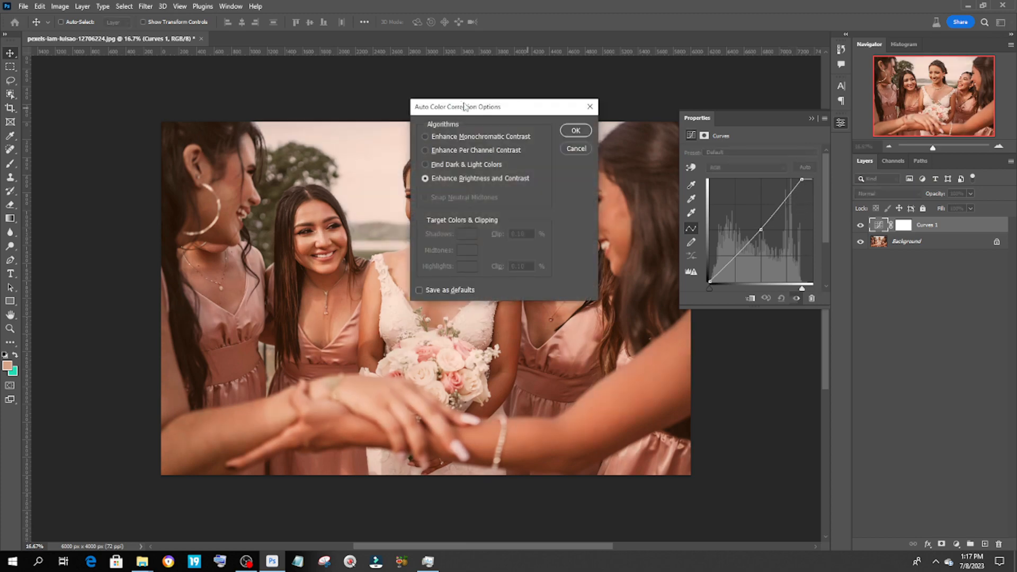
{"action": "left_click_drag", "start_coordinate": [474, 109], "coordinate": [713, 288]}
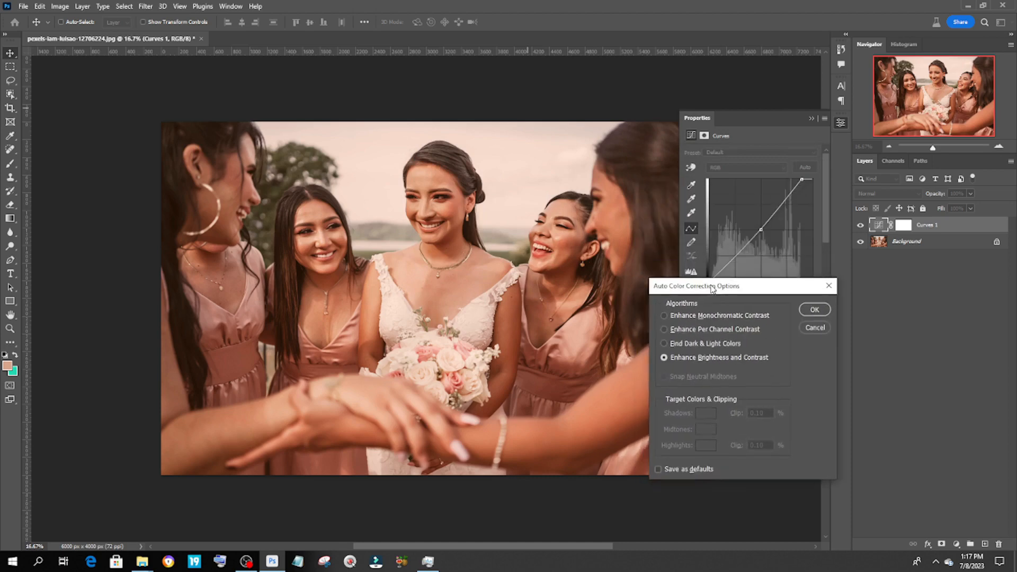
{"action": "left_click", "coordinate": [688, 343]}
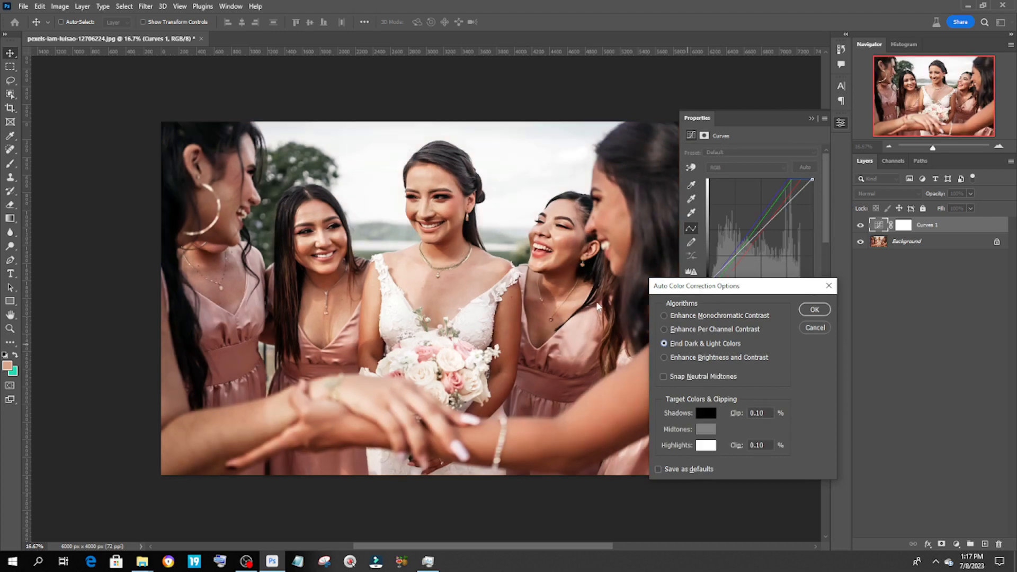
{"action": "left_click", "coordinate": [813, 310]}
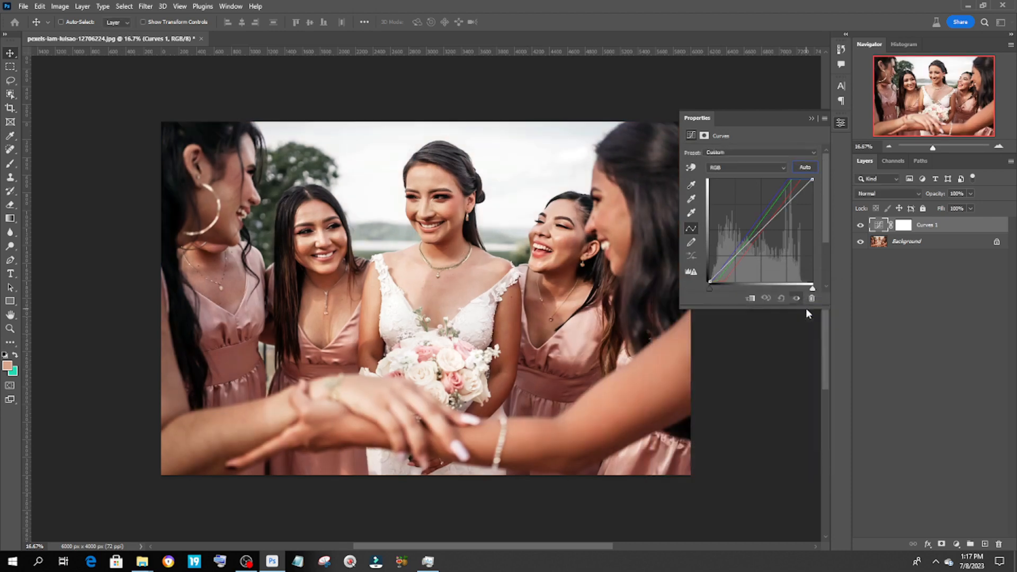
{"action": "left_click", "coordinate": [861, 226]}
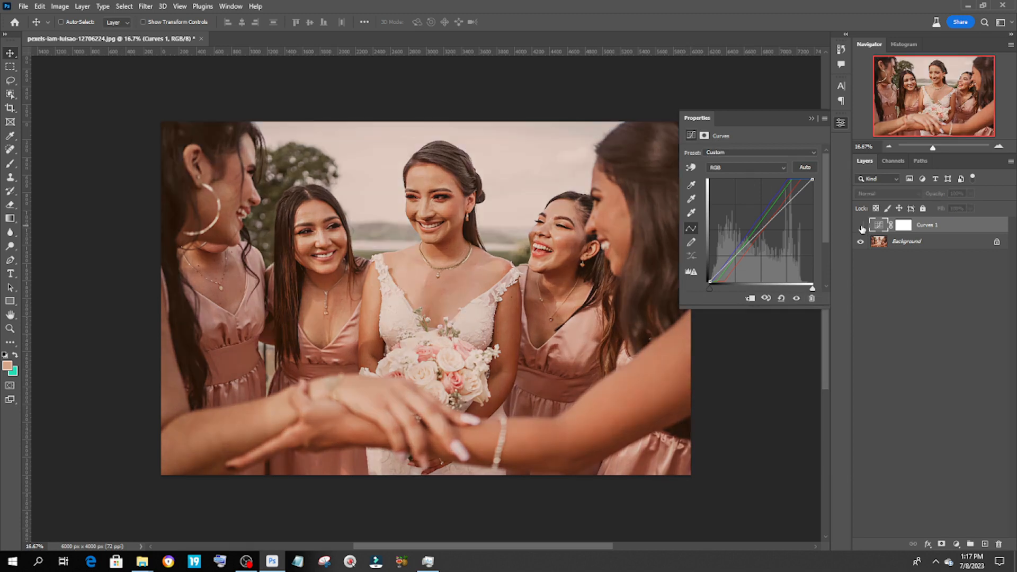
{"action": "left_click", "coordinate": [860, 226]}
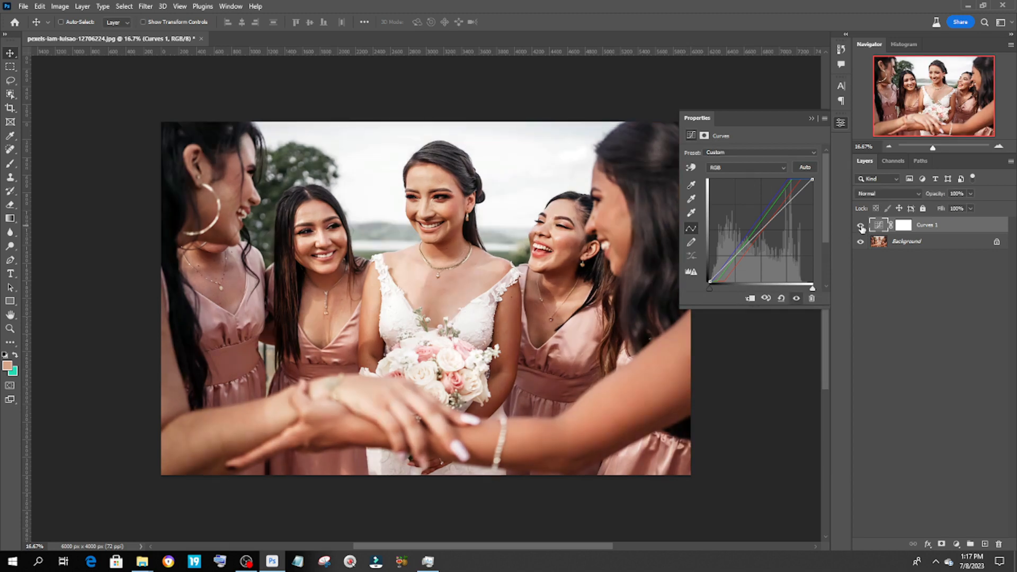
Step: Preview the Enhance Brightness and Contrast and Find Dark & Light Colors algorithms in the Curves auto correction options, and cancel without applying changes
{"action": "left_click", "coordinate": [801, 167], "text": "alt"}
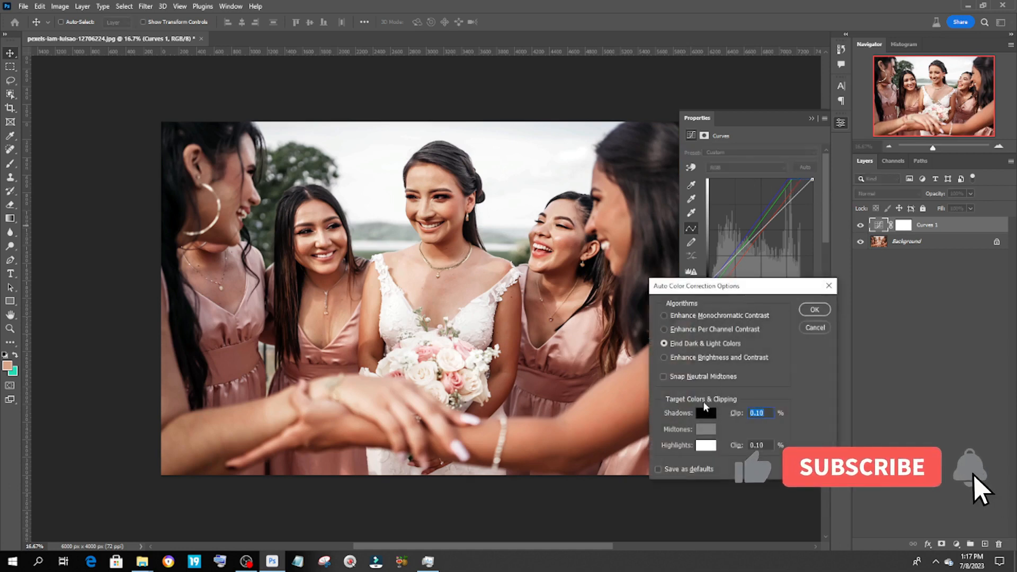
{"action": "left_click", "coordinate": [664, 316]}
{"action": "left_click", "coordinate": [664, 329]}
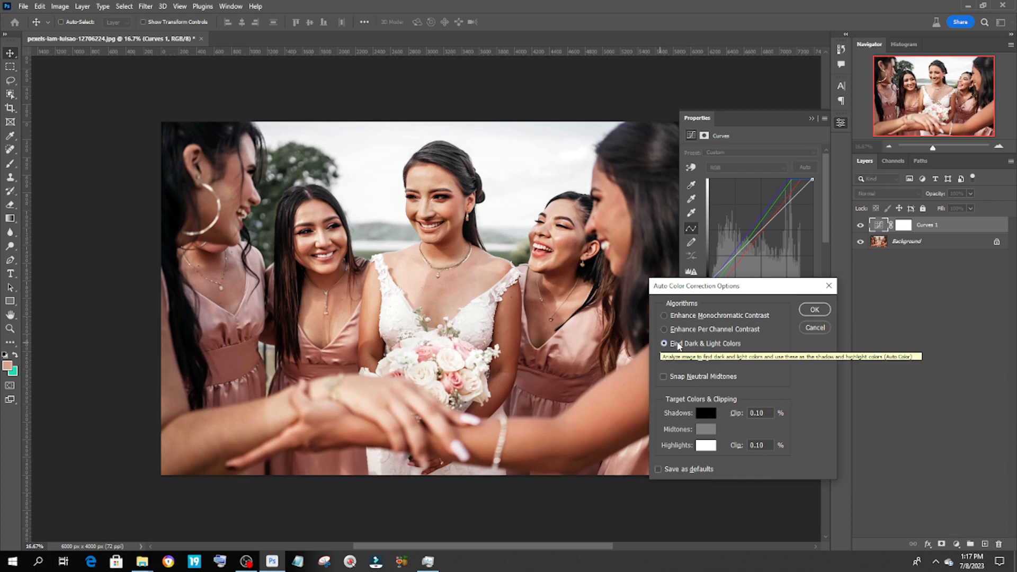
{"action": "left_click", "coordinate": [664, 358]}
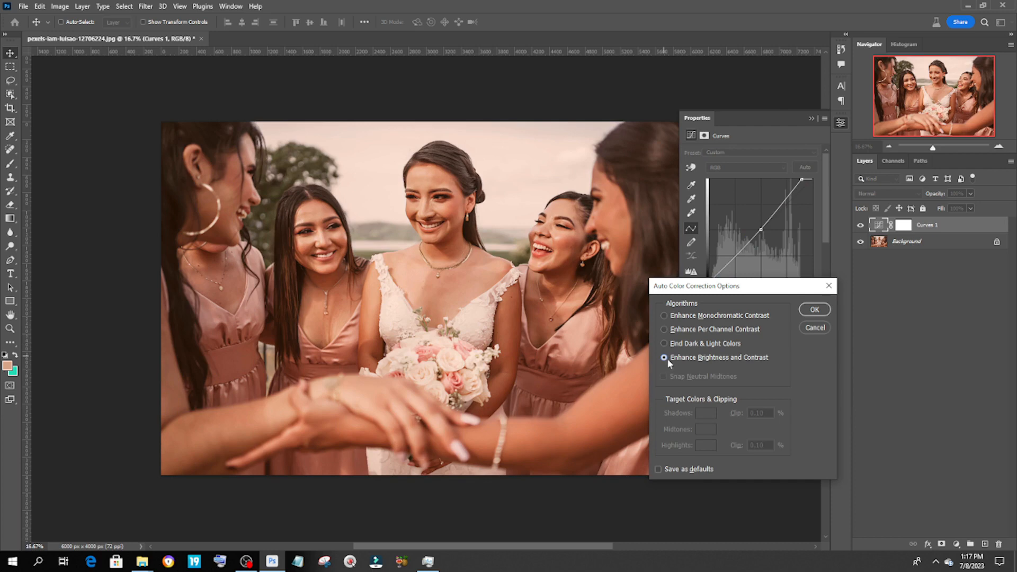
{"action": "left_click", "coordinate": [665, 344]}
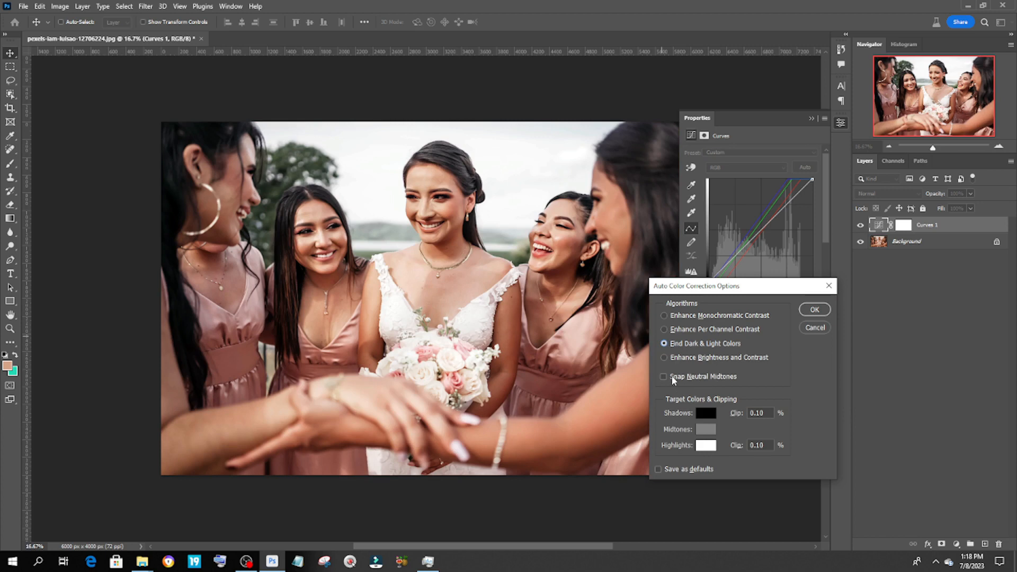
{"action": "left_click", "coordinate": [656, 469]}
{"action": "left_click", "coordinate": [814, 327]}
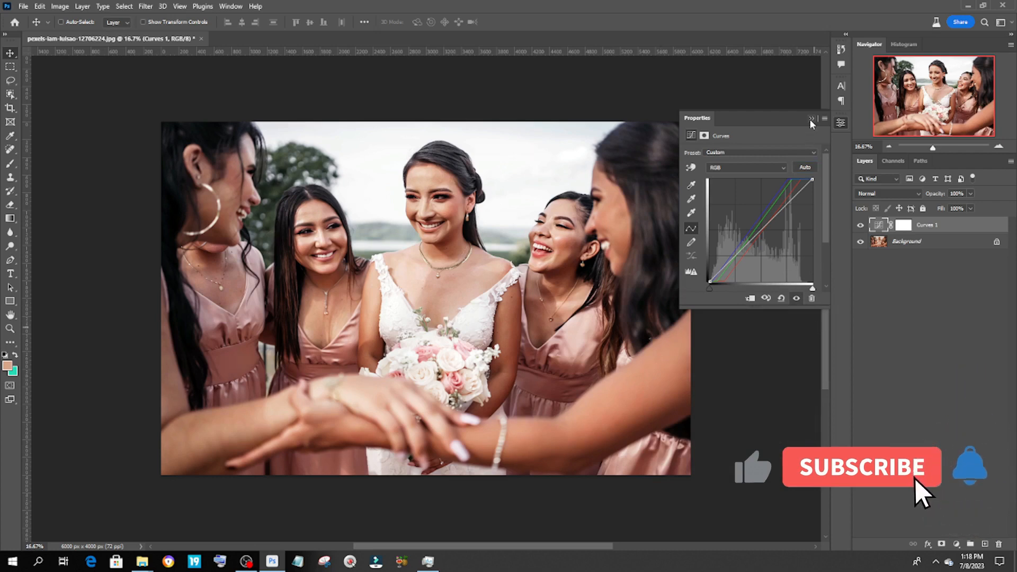
{"action": "left_click", "coordinate": [811, 341]}
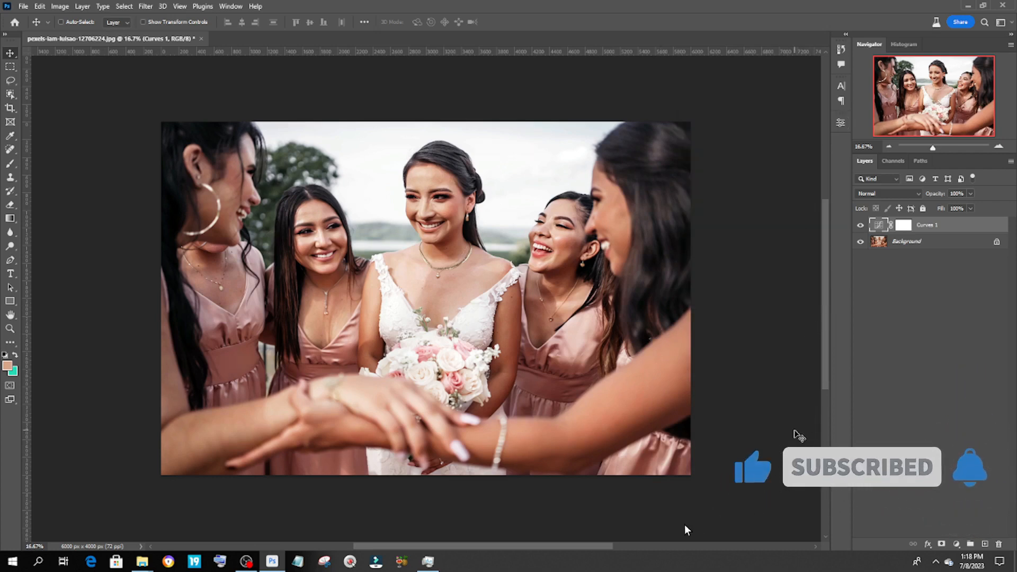